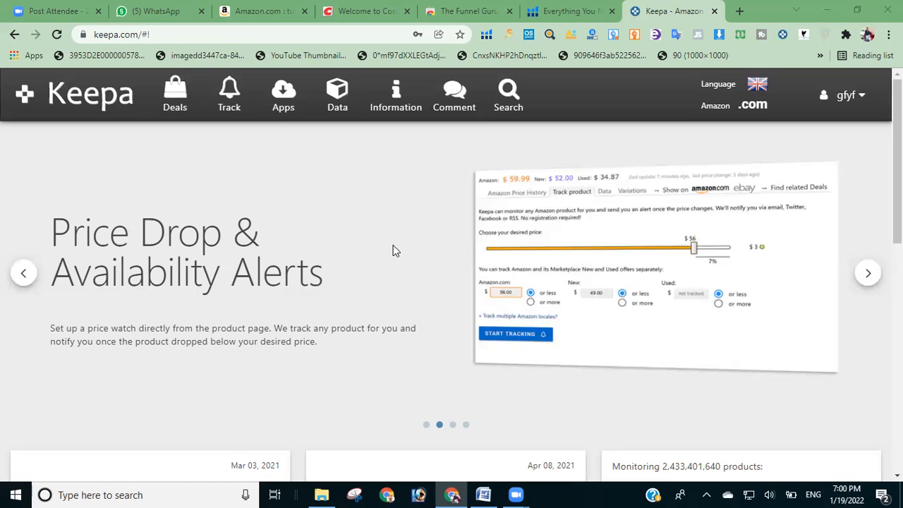
Step: Choose .com as the Amazon locale in Keepa's language and locale settings
{"action": "mouse_move", "coordinate": [797, 106]}
{"action": "mouse_move", "coordinate": [738, 114]}
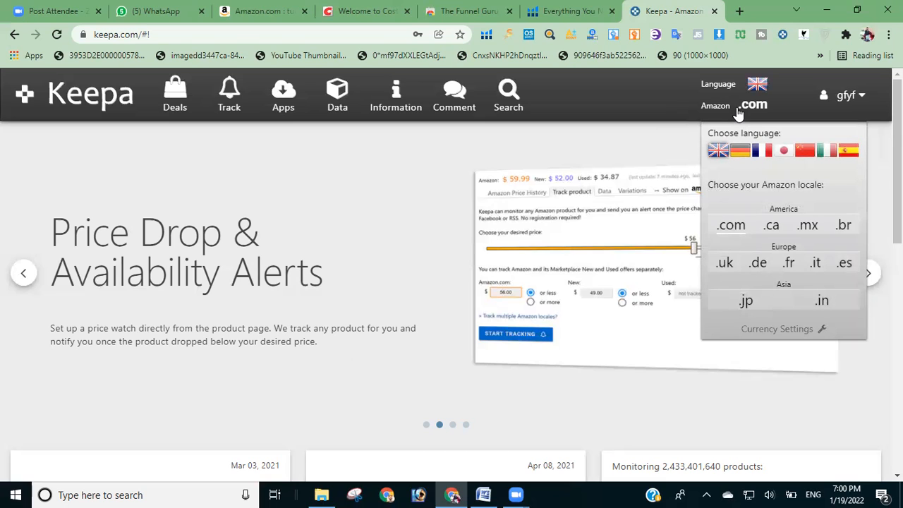
{"action": "left_click", "coordinate": [731, 225]}
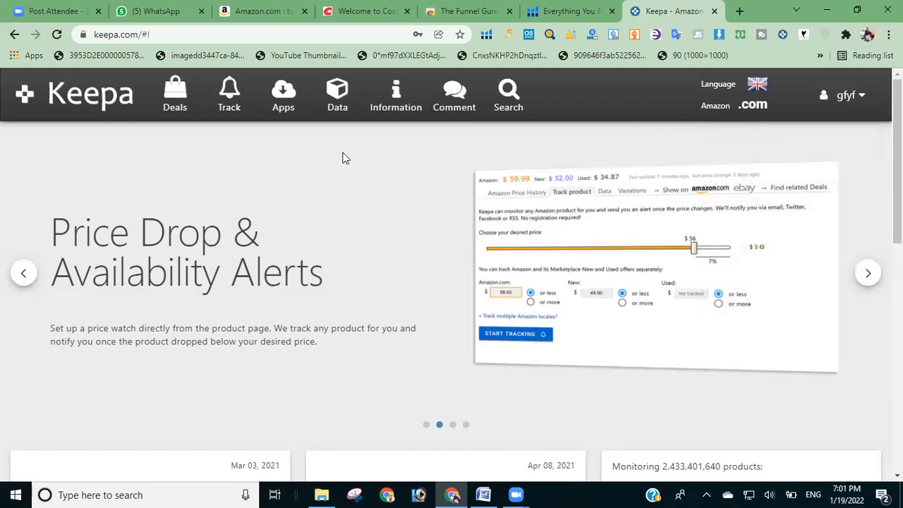
Step: Open the Product Finder among Keepa's data tools
{"action": "left_click", "coordinate": [336, 104]}
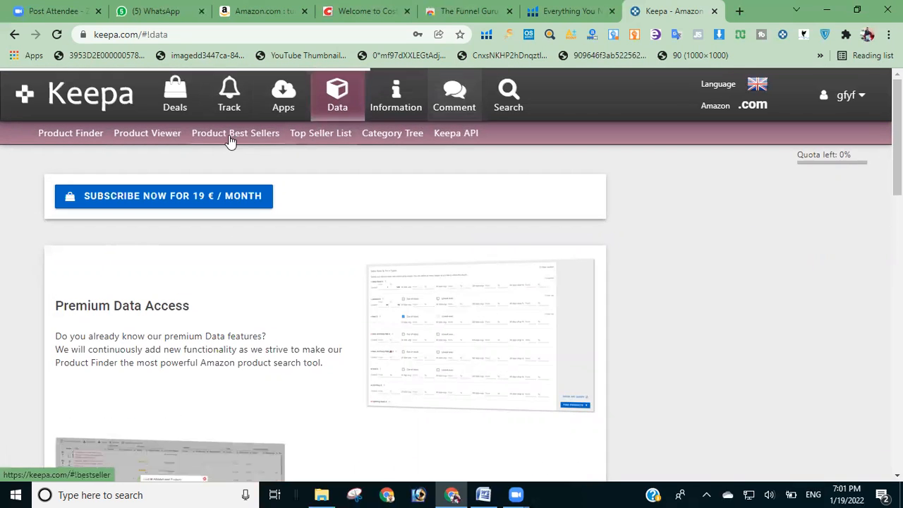
{"action": "left_click", "coordinate": [70, 134]}
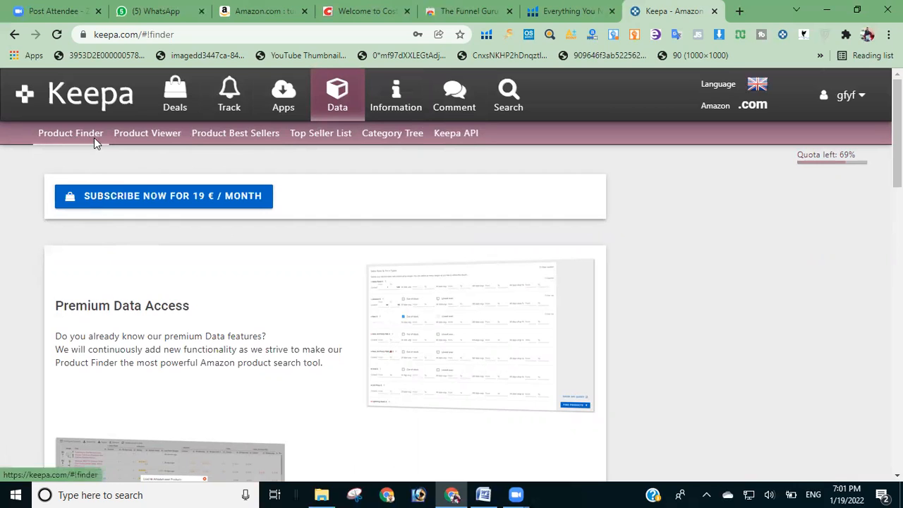
{"action": "left_click", "coordinate": [92, 137]}
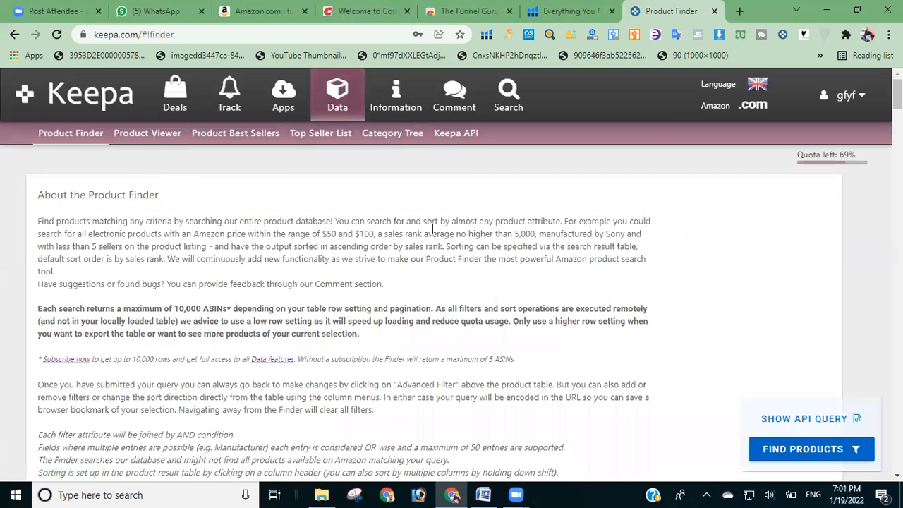
Step: Look through the Product Finder's filter sections, from sales rank and price types to offer counts, dimensions and coupons
{"action": "scroll", "coordinate": [452, 282], "scroll_direction": "down", "scroll_amount": 3}
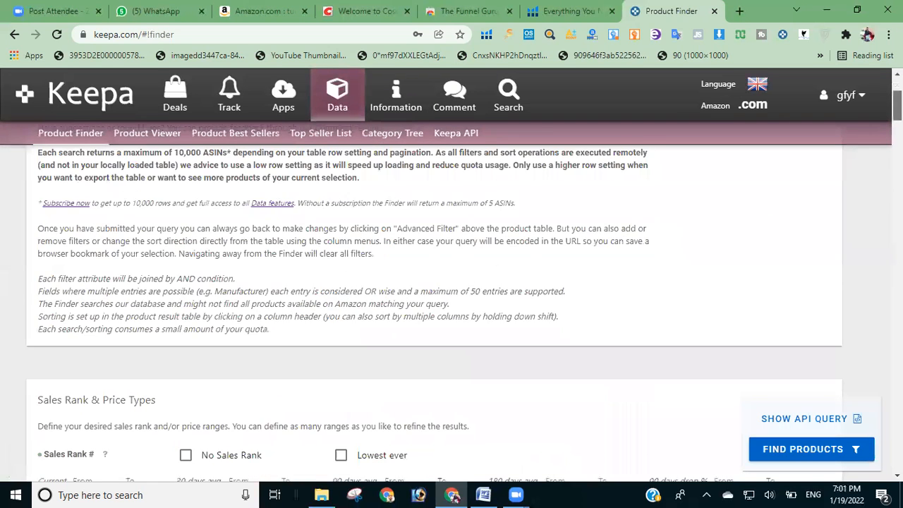
{"action": "scroll", "coordinate": [451, 283], "scroll_direction": "down", "scroll_amount": 2}
{"action": "scroll", "coordinate": [451, 282], "scroll_direction": "down", "scroll_amount": 5}
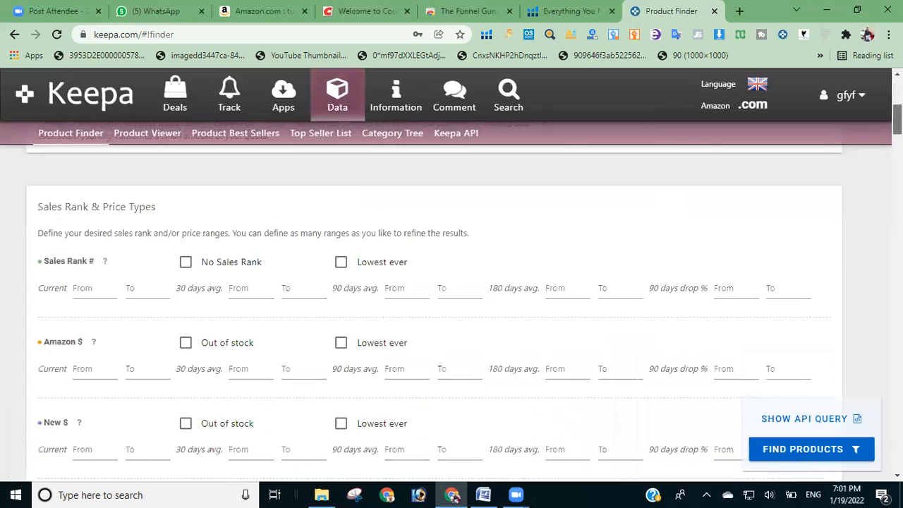
{"action": "scroll", "coordinate": [451, 282], "scroll_direction": "down", "scroll_amount": 8}
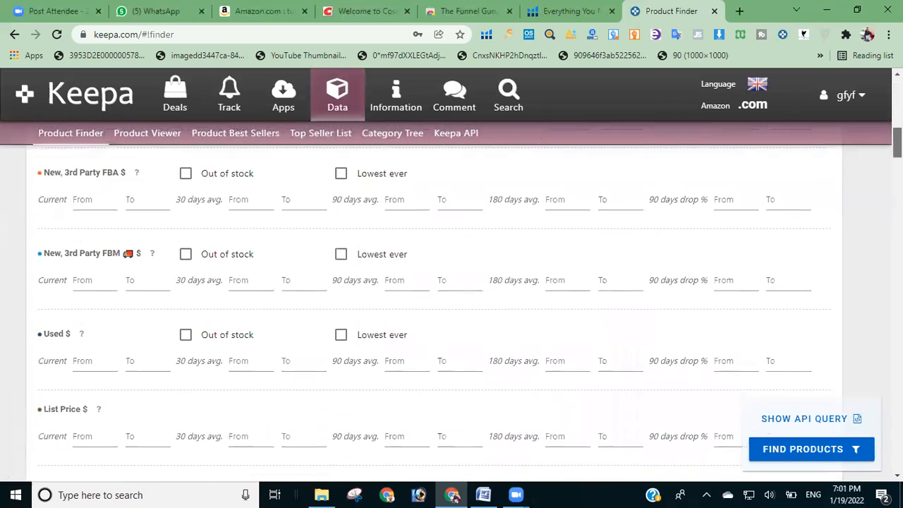
{"action": "scroll", "coordinate": [451, 282], "scroll_direction": "down", "scroll_amount": 10}
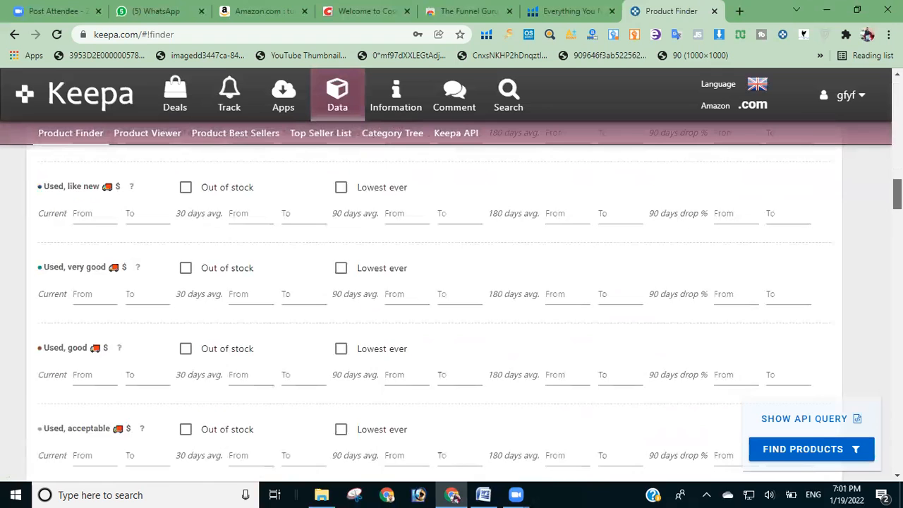
{"action": "scroll", "coordinate": [452, 282], "scroll_direction": "down", "scroll_amount": 8}
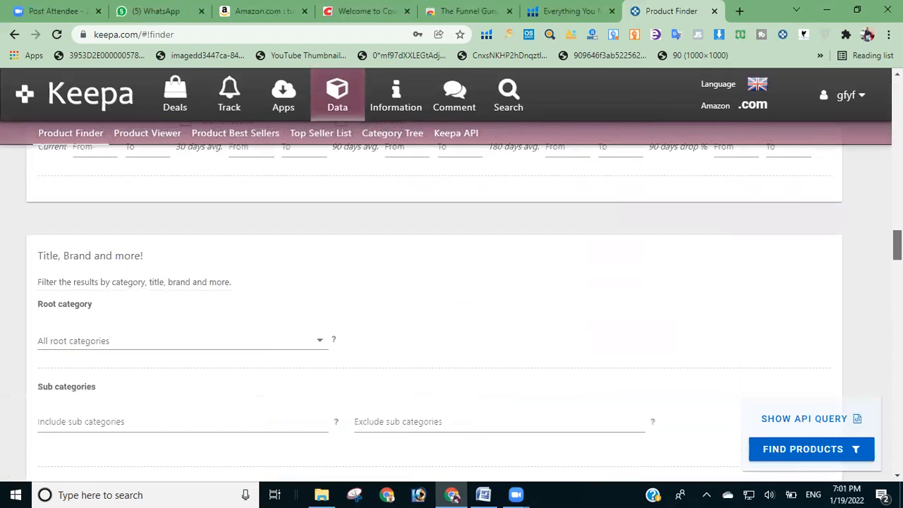
{"action": "scroll", "coordinate": [451, 282], "scroll_direction": "down", "scroll_amount": 10}
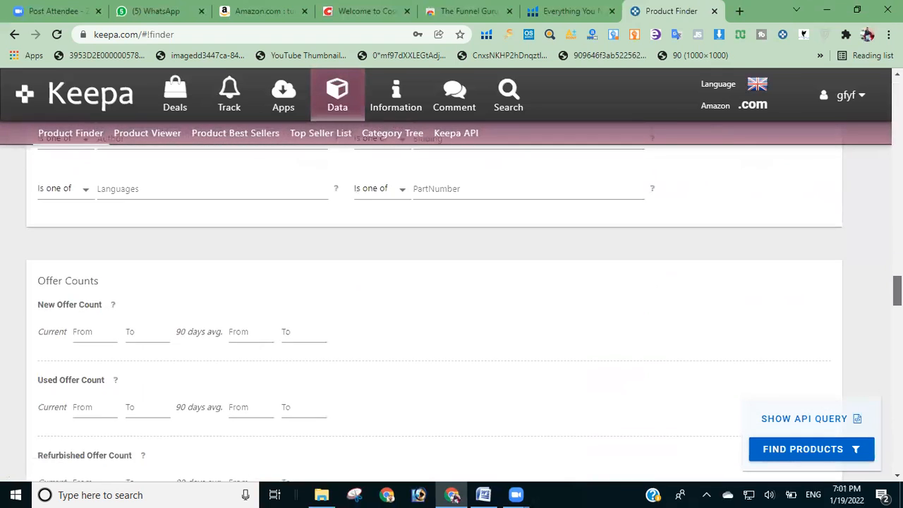
{"action": "scroll", "coordinate": [452, 282], "scroll_direction": "down", "scroll_amount": 10}
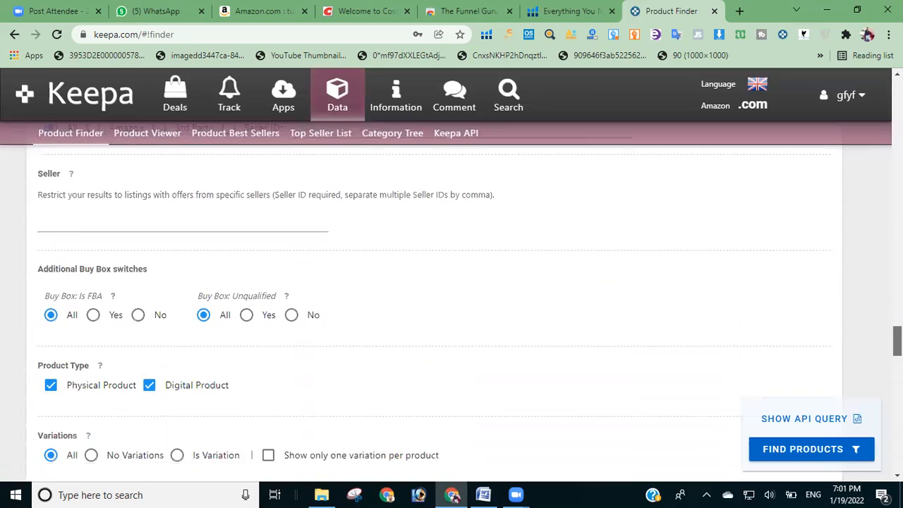
{"action": "scroll", "coordinate": [451, 282], "scroll_direction": "down", "scroll_amount": 10}
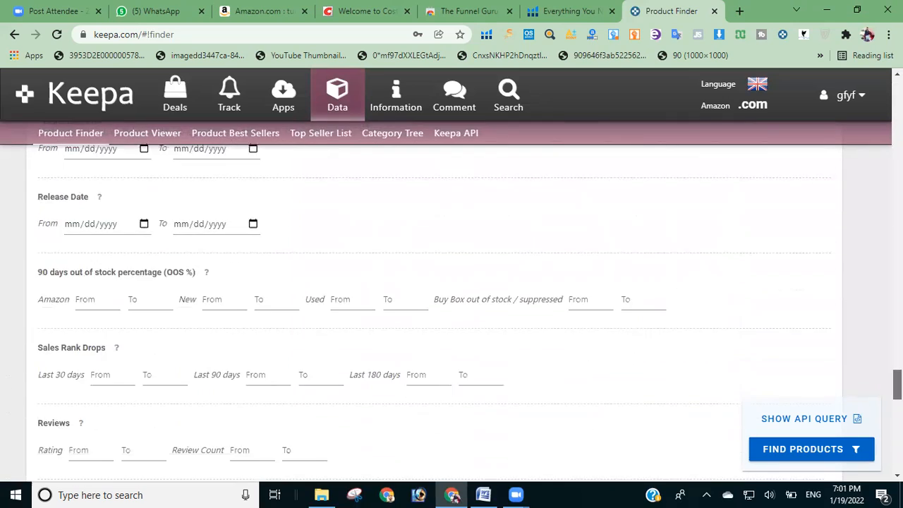
{"action": "scroll", "coordinate": [451, 282], "scroll_direction": "down", "scroll_amount": 8}
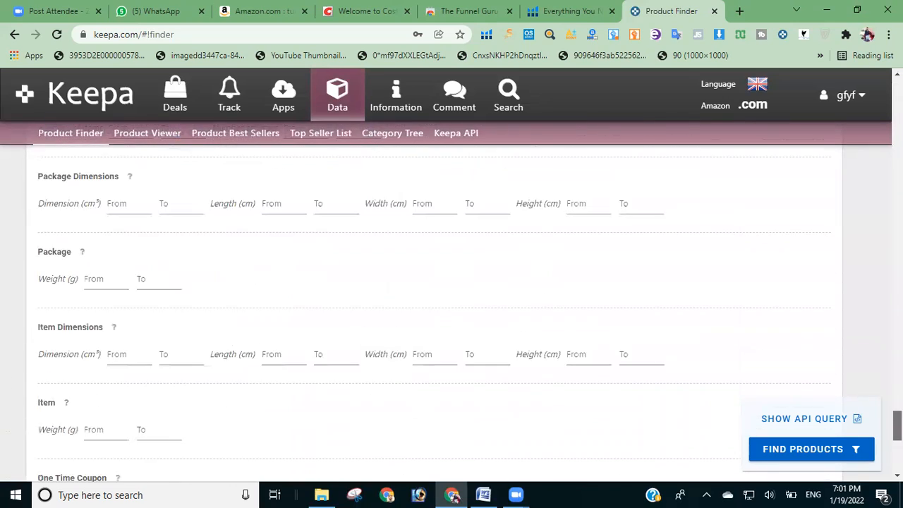
{"action": "scroll", "coordinate": [451, 282], "scroll_direction": "up", "scroll_amount": 20}
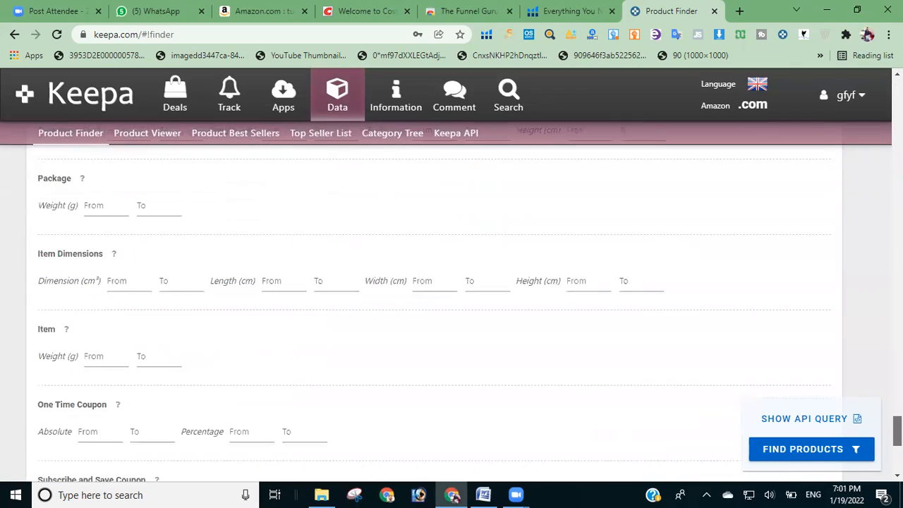
{"action": "scroll", "coordinate": [452, 282], "scroll_direction": "up", "scroll_amount": 8}
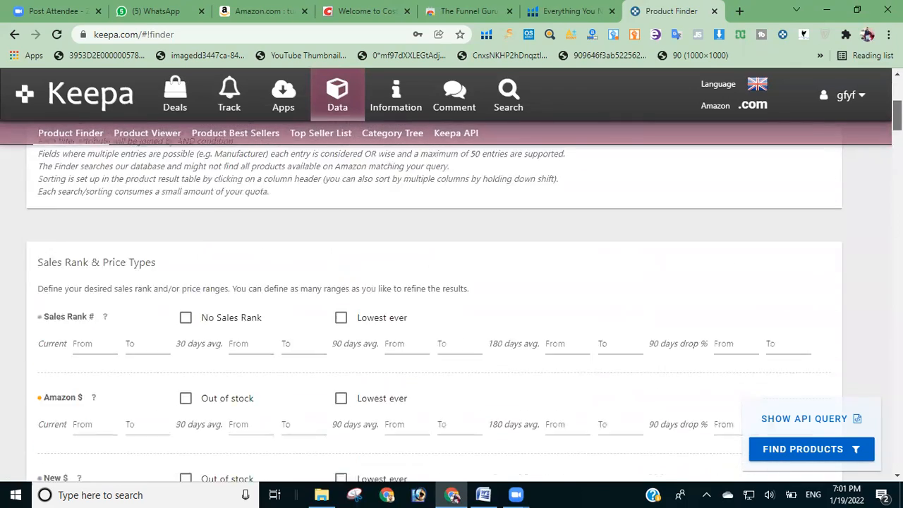
{"action": "scroll", "coordinate": [451, 282], "scroll_direction": "down", "scroll_amount": 3}
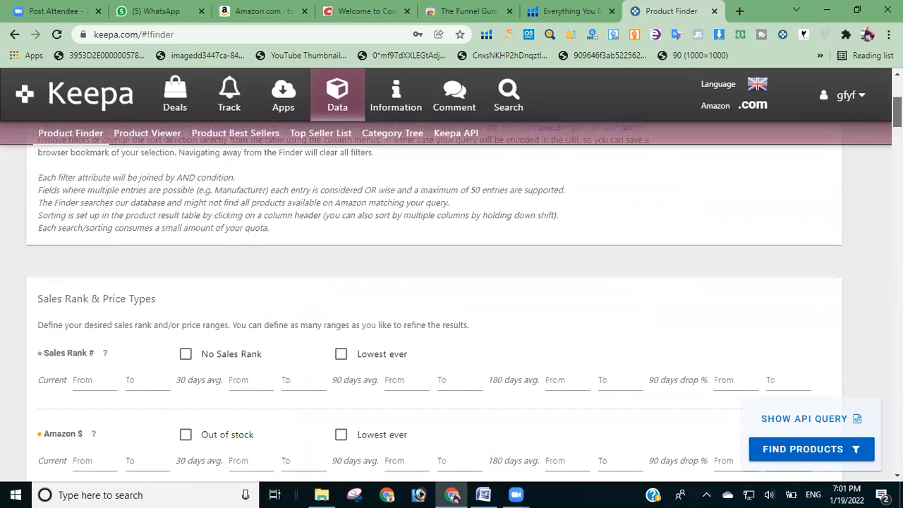
{"action": "scroll", "coordinate": [452, 282], "scroll_direction": "up", "scroll_amount": 4}
{"action": "scroll", "coordinate": [452, 282], "scroll_direction": "down", "scroll_amount": 4}
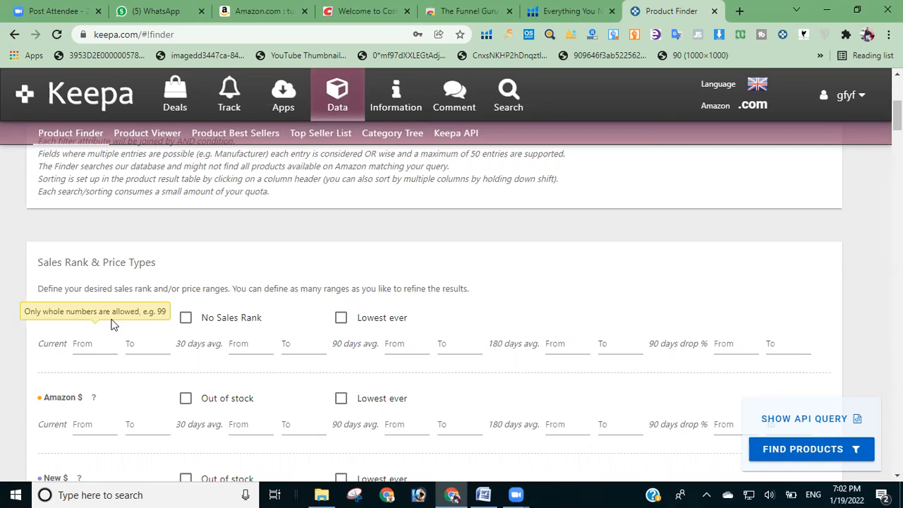
Step: Set the 90 days average sales rank range from 1 to 20000 and check the number of matching products
{"action": "mouse_move", "coordinate": [107, 322]}
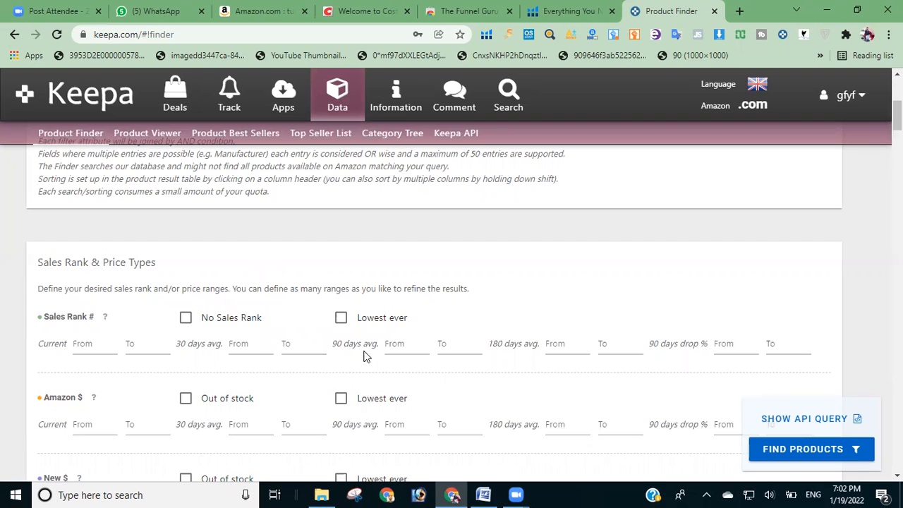
{"action": "left_click", "coordinate": [404, 339]}
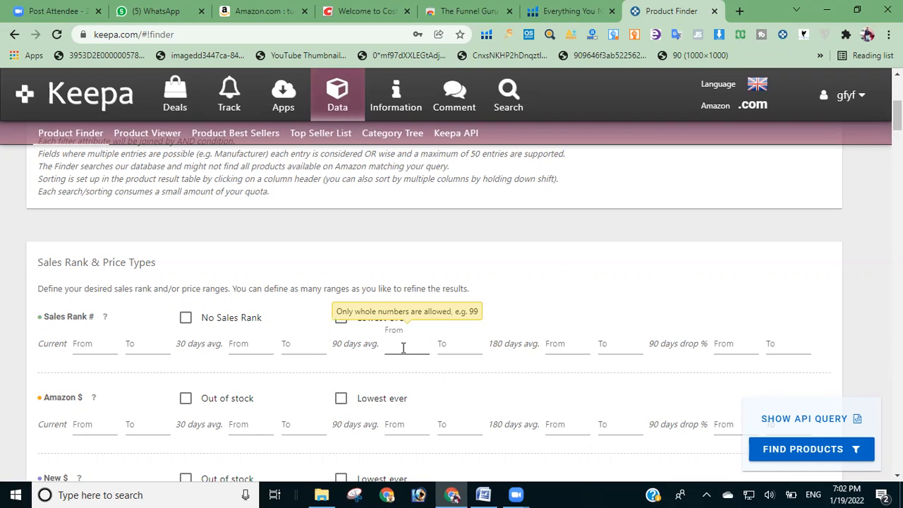
{"action": "type", "text": "1"}
{"action": "left_click", "coordinate": [466, 346]}
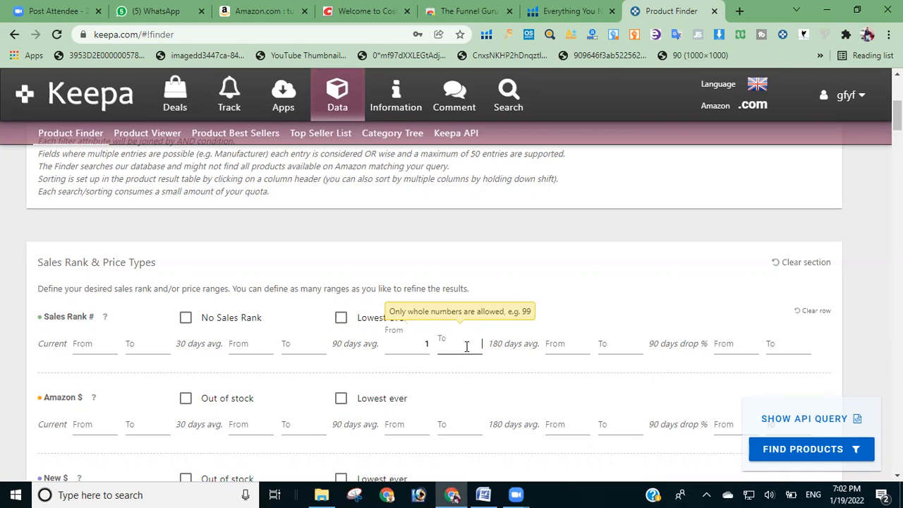
{"action": "type", "text": "20000"}
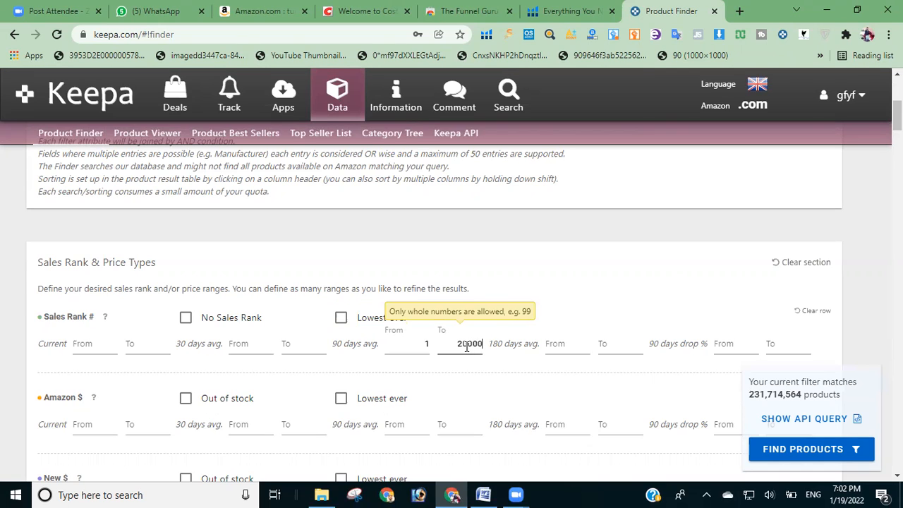
{"action": "left_click", "coordinate": [677, 256]}
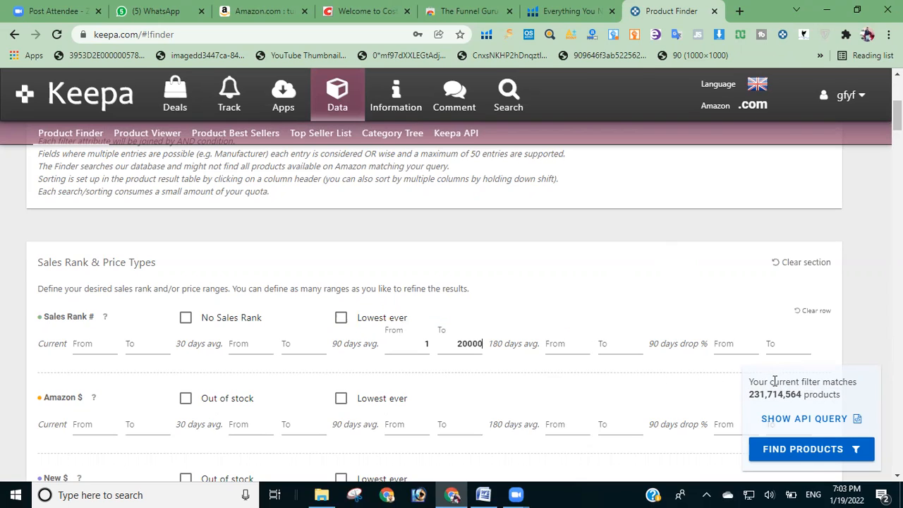
{"action": "left_click_drag", "start_coordinate": [803, 393], "coordinate": [775, 395]}
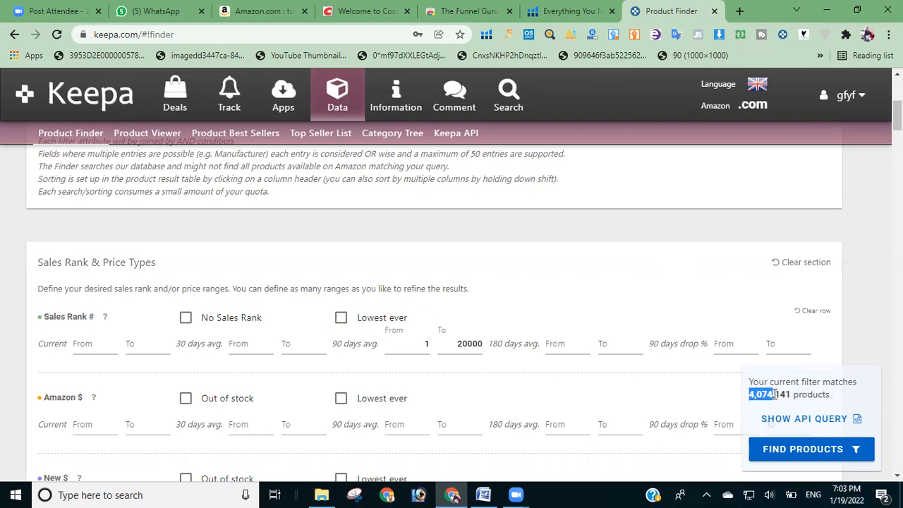
{"action": "left_click", "coordinate": [789, 396]}
{"action": "left_click", "coordinate": [421, 335]}
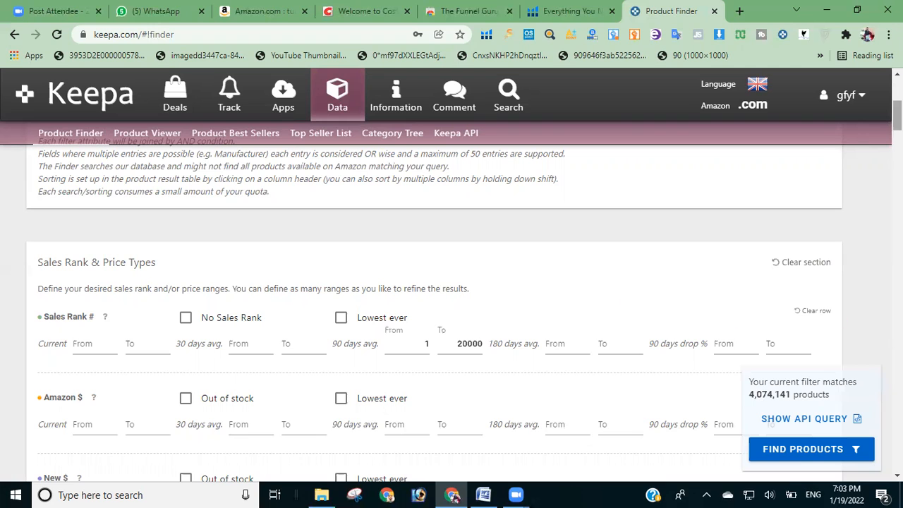
Step: Restrict the Amazon price filter to products that are out of stock at Amazon
{"action": "scroll", "coordinate": [896, 120], "scroll_direction": "down", "scroll_amount": 1}
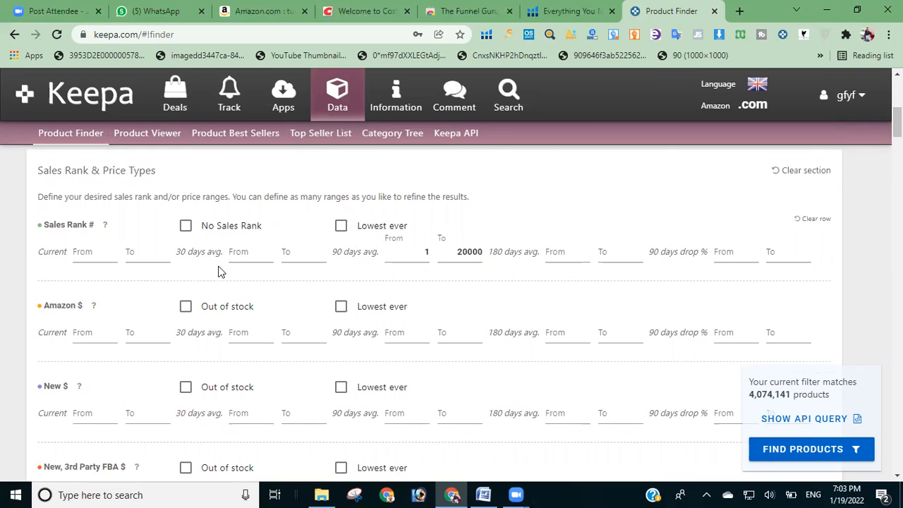
{"action": "left_click", "coordinate": [185, 307]}
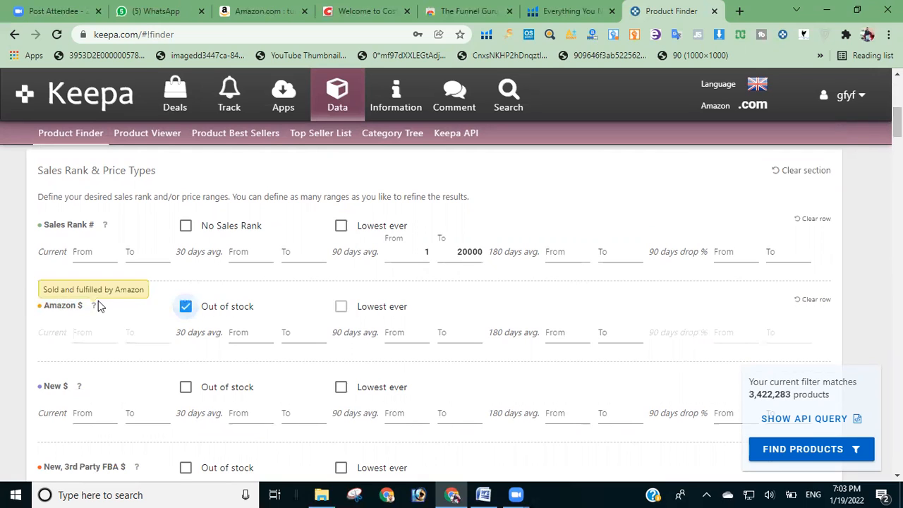
{"action": "mouse_move", "coordinate": [93, 308]}
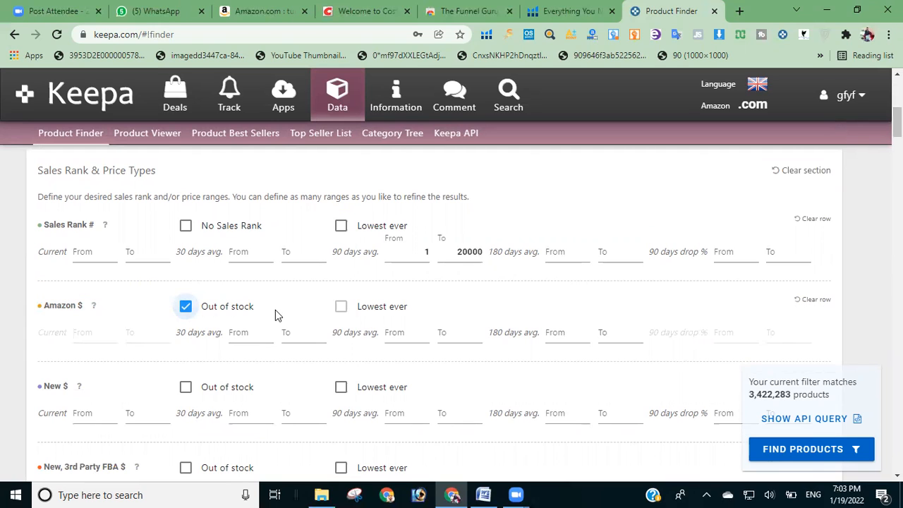
Step: Set the current New price range from 30 to 70 dollars
{"action": "scroll", "coordinate": [257, 281], "scroll_direction": "down", "scroll_amount": 3}
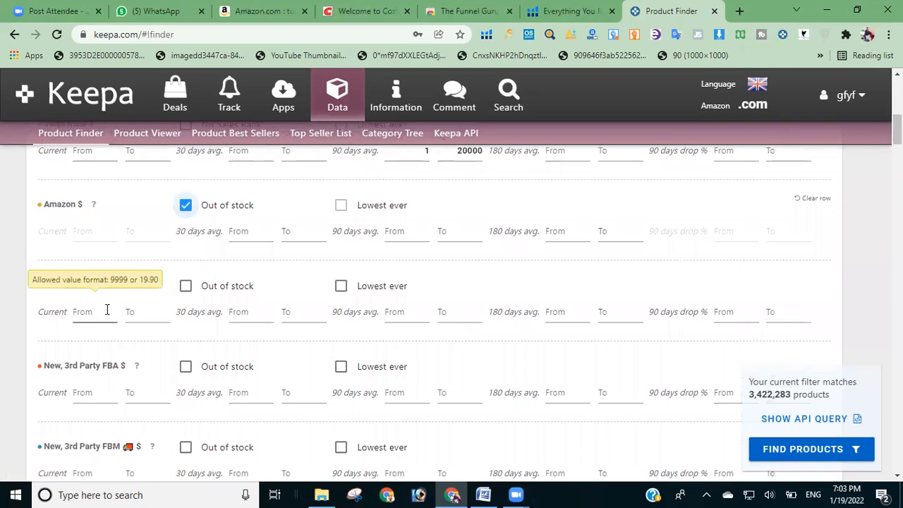
{"action": "mouse_move", "coordinate": [82, 286]}
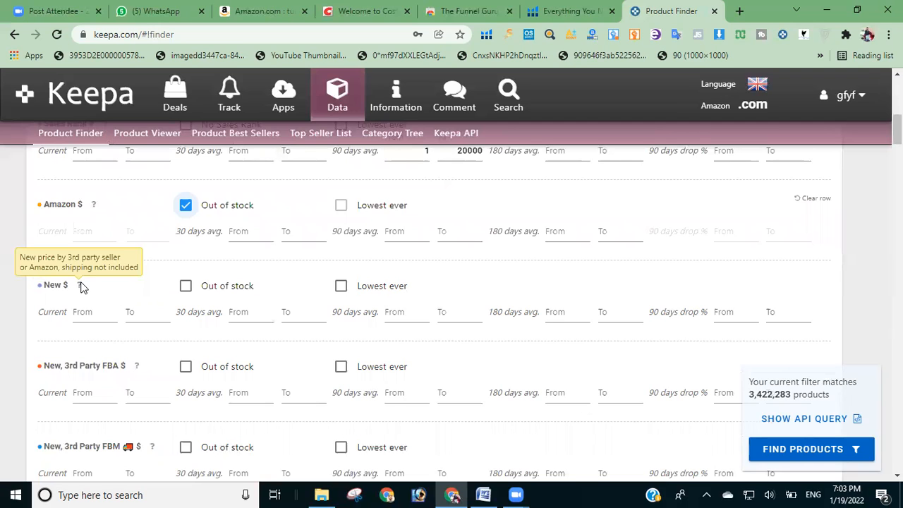
{"action": "left_click", "coordinate": [89, 307]}
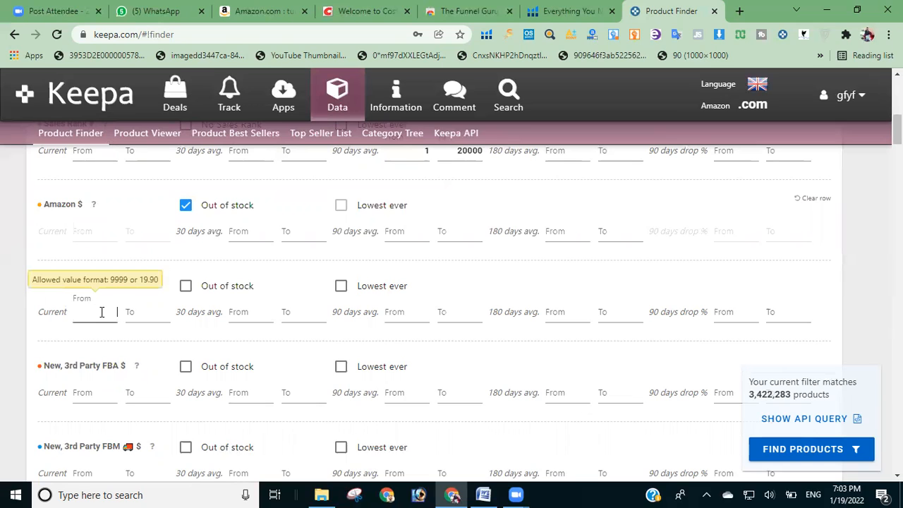
{"action": "key", "text": "Tab"}
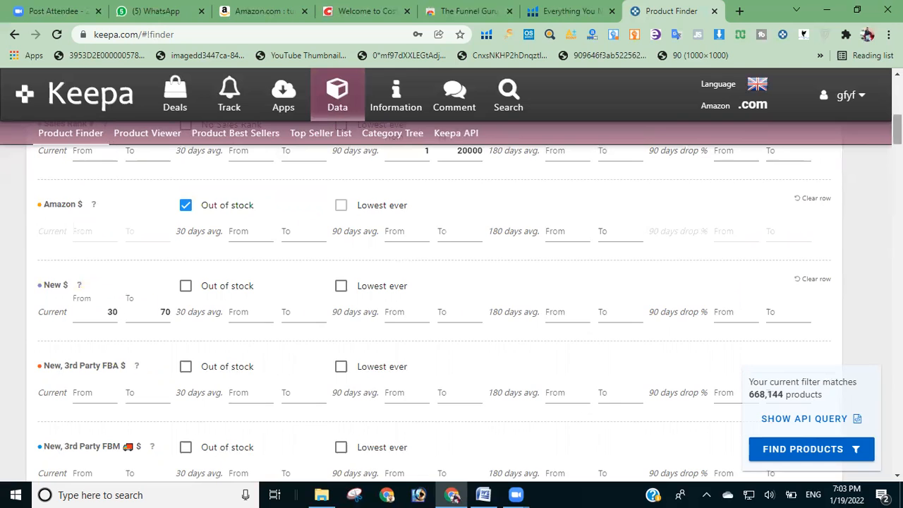
Step: Set the root category filter in the Title, Brand and more section to Home & Kitchen
{"action": "left_click_drag", "start_coordinate": [897, 131], "coordinate": [897, 188]}
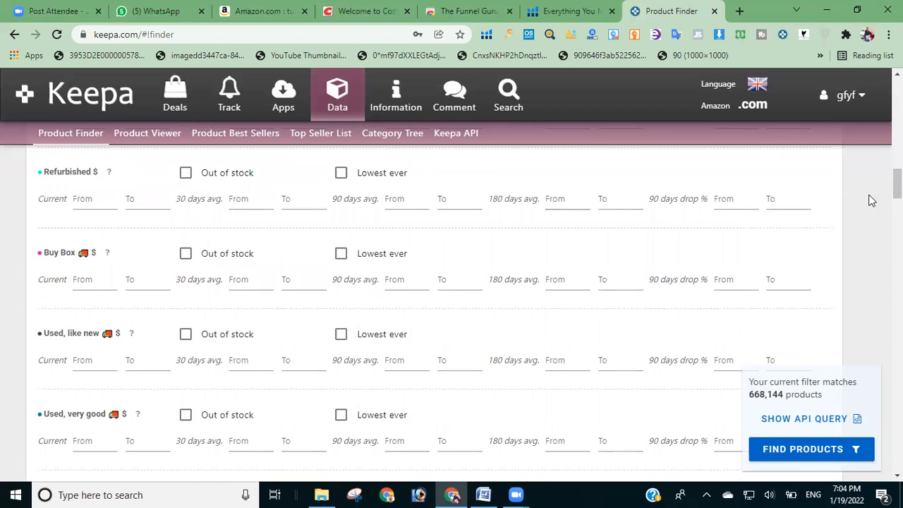
{"action": "left_click_drag", "start_coordinate": [897, 187], "coordinate": [898, 188]}
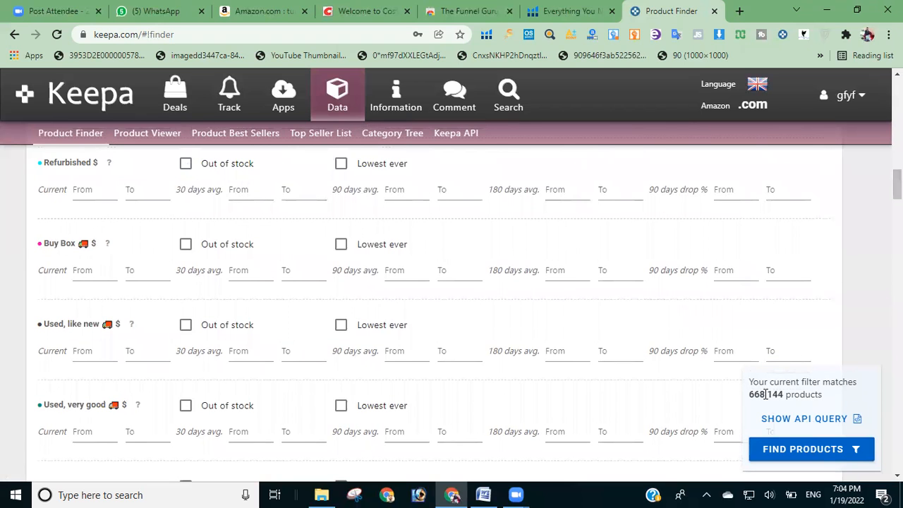
{"action": "left_click_drag", "start_coordinate": [898, 185], "coordinate": [897, 221]}
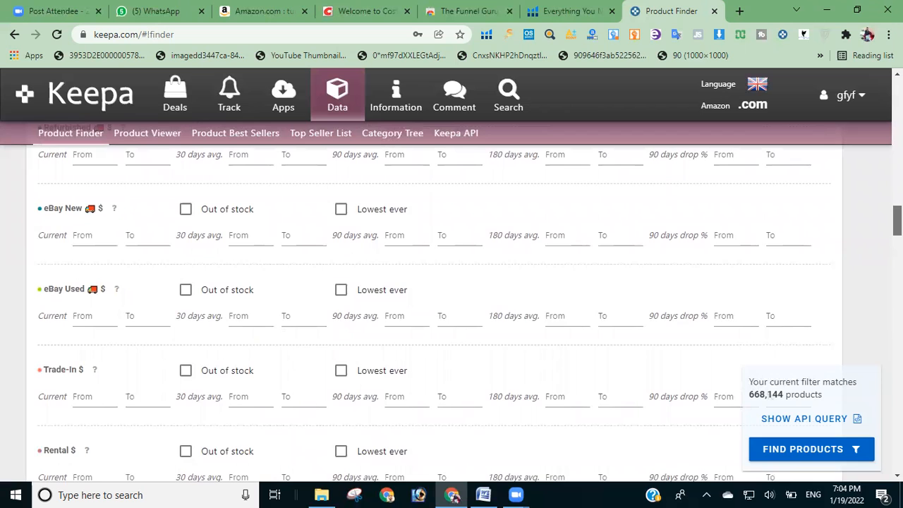
{"action": "left_click_drag", "start_coordinate": [897, 221], "coordinate": [897, 246]}
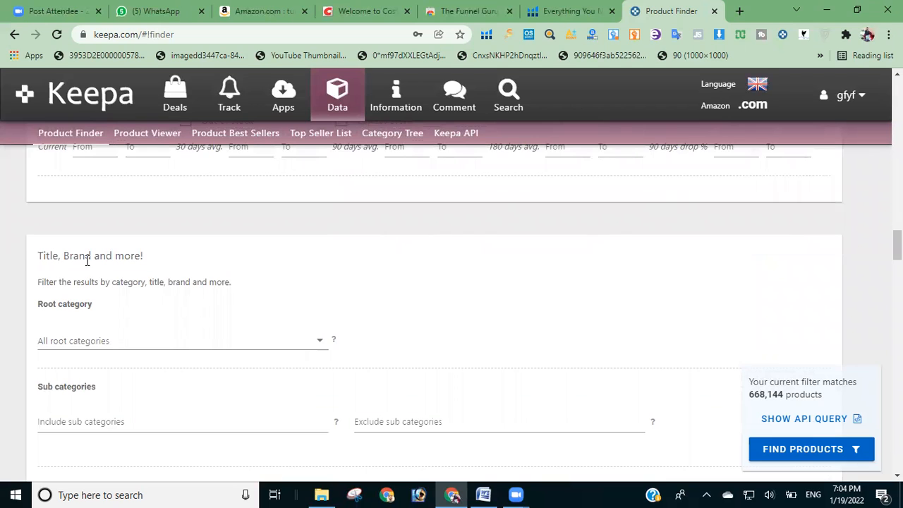
{"action": "left_click_drag", "start_coordinate": [897, 245], "coordinate": [897, 249]}
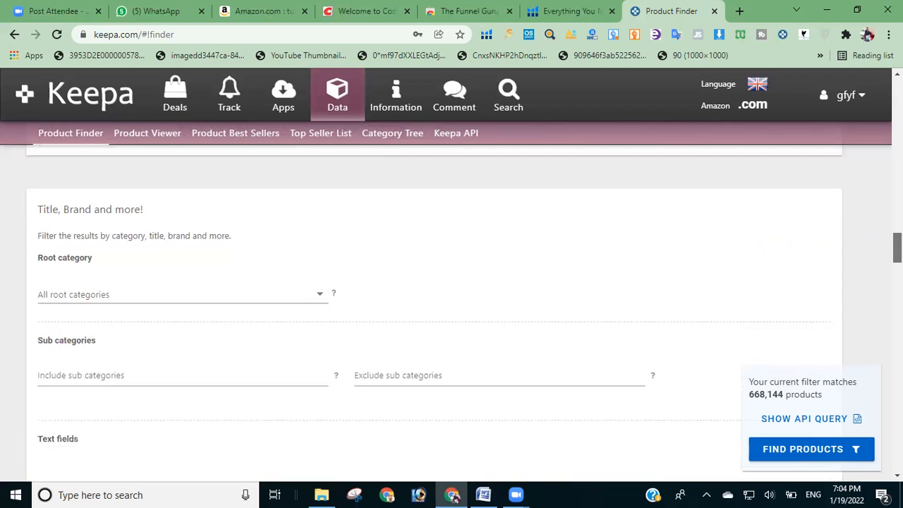
{"action": "left_click", "coordinate": [252, 294]}
{"action": "left_click_drag", "start_coordinate": [324, 126], "coordinate": [324, 157]}
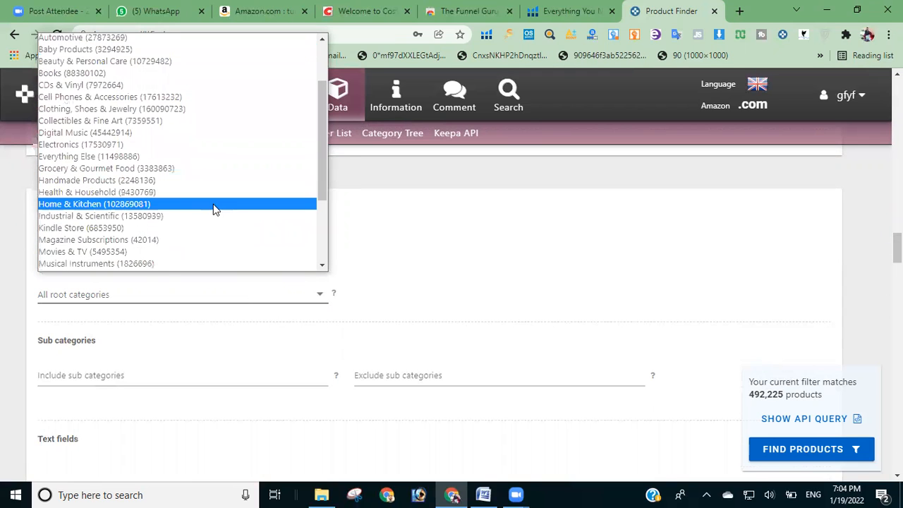
{"action": "left_click", "coordinate": [177, 205]}
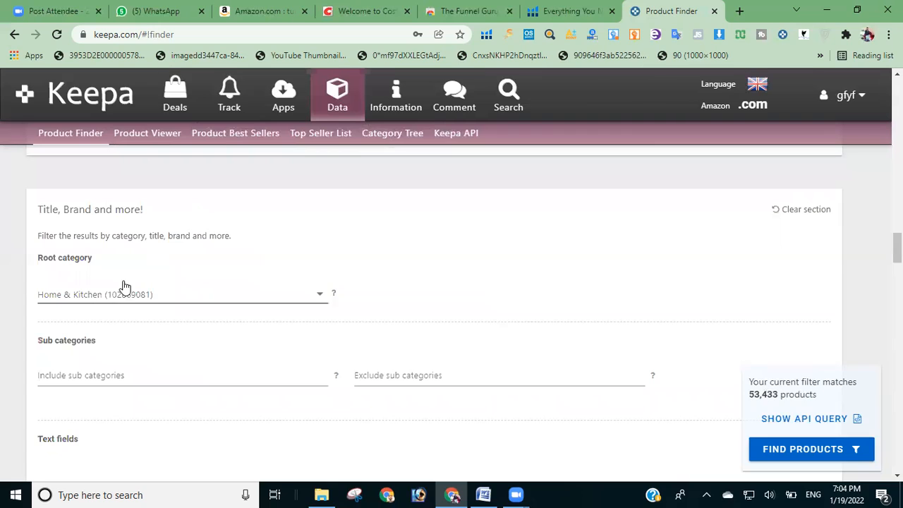
{"action": "left_click", "coordinate": [189, 376]}
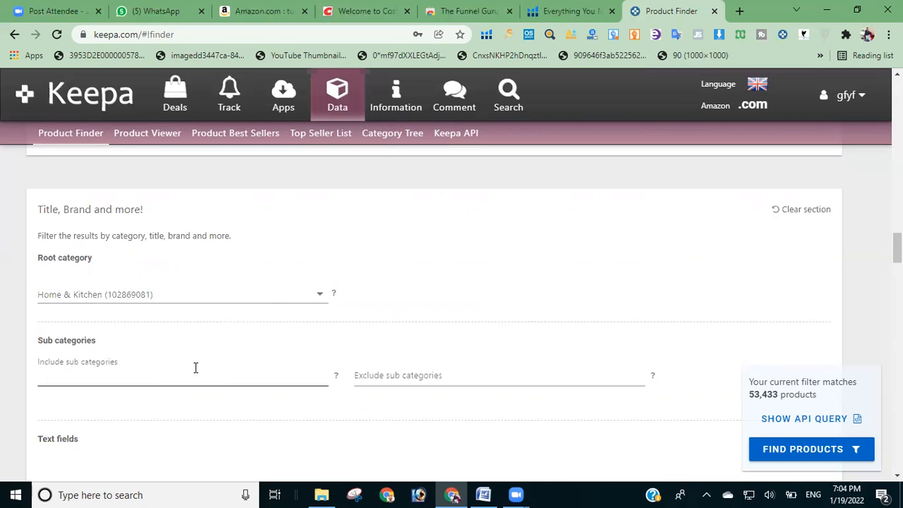
{"action": "left_click", "coordinate": [322, 252]}
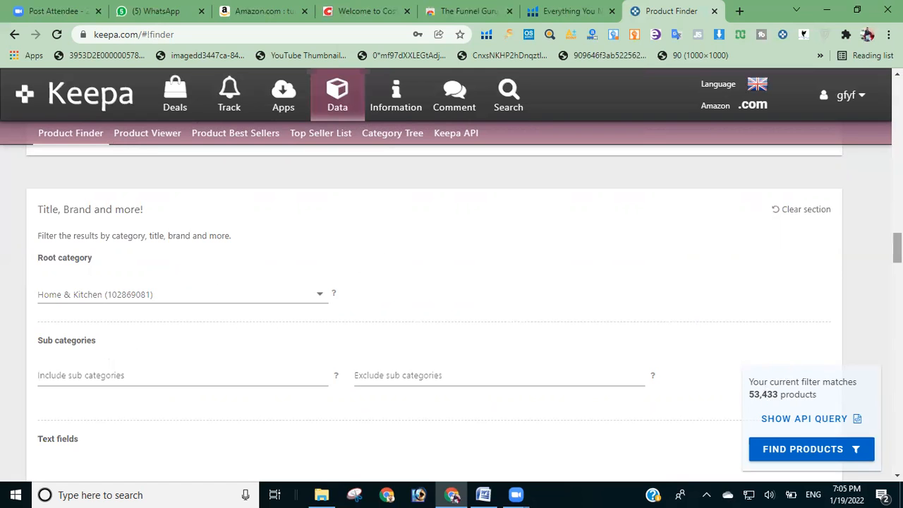
Step: Set the current New Offer Count range from 3 to 15
{"action": "scroll", "coordinate": [452, 304], "scroll_direction": "down", "scroll_amount": 2}
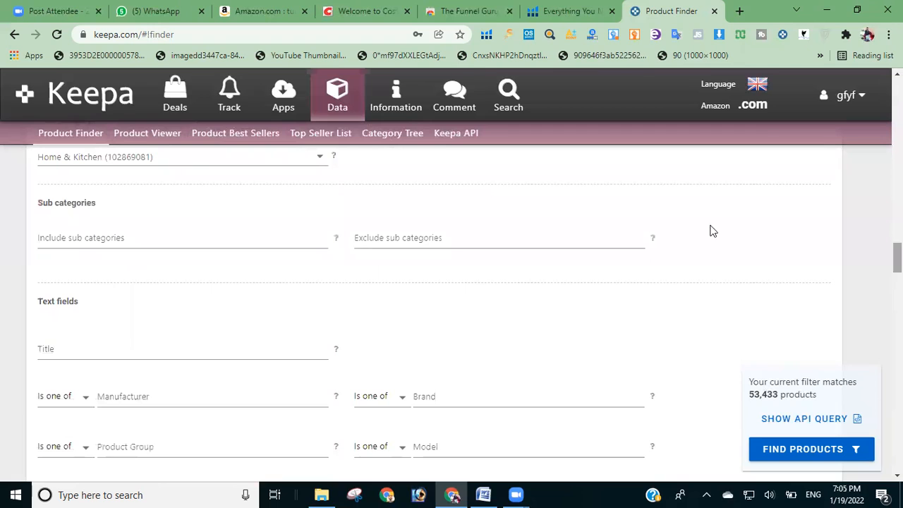
{"action": "scroll", "coordinate": [451, 303], "scroll_direction": "down", "scroll_amount": 1}
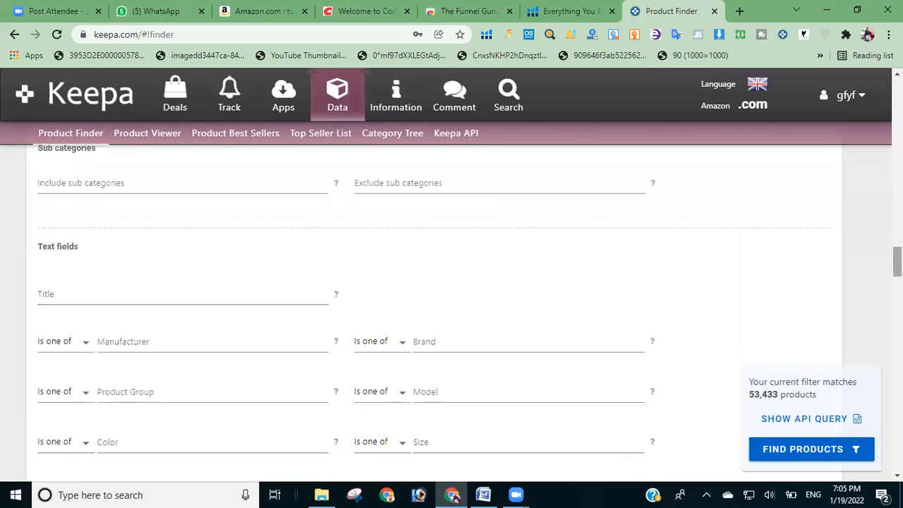
{"action": "scroll", "coordinate": [451, 303], "scroll_direction": "down", "scroll_amount": 5}
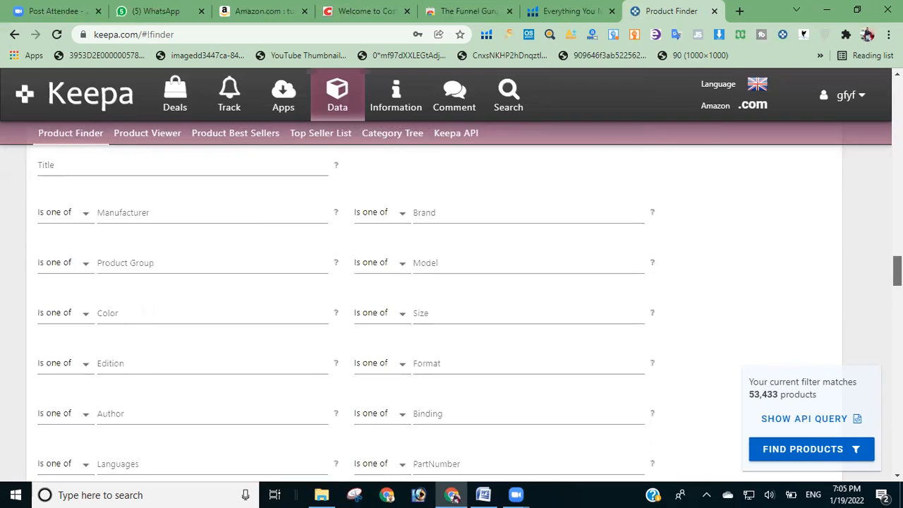
{"action": "scroll", "coordinate": [451, 303], "scroll_direction": "up", "scroll_amount": 5}
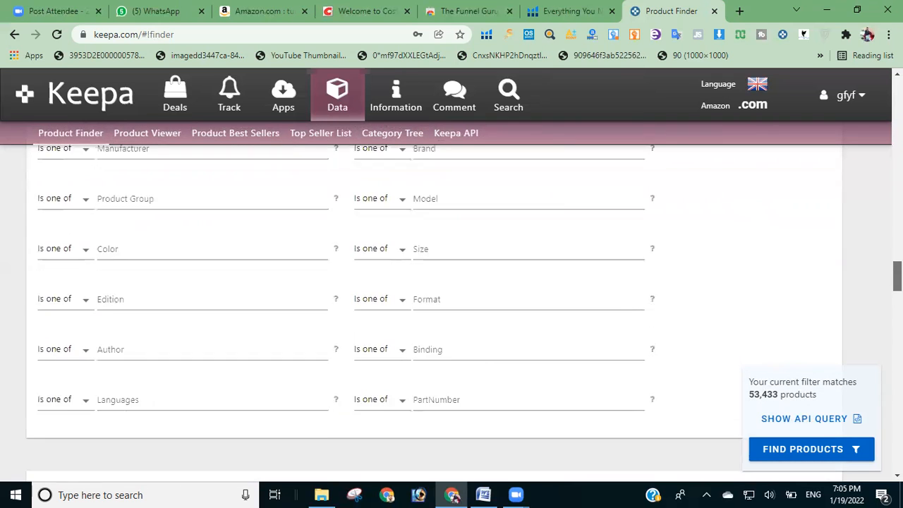
{"action": "scroll", "coordinate": [451, 303], "scroll_direction": "down", "scroll_amount": 1}
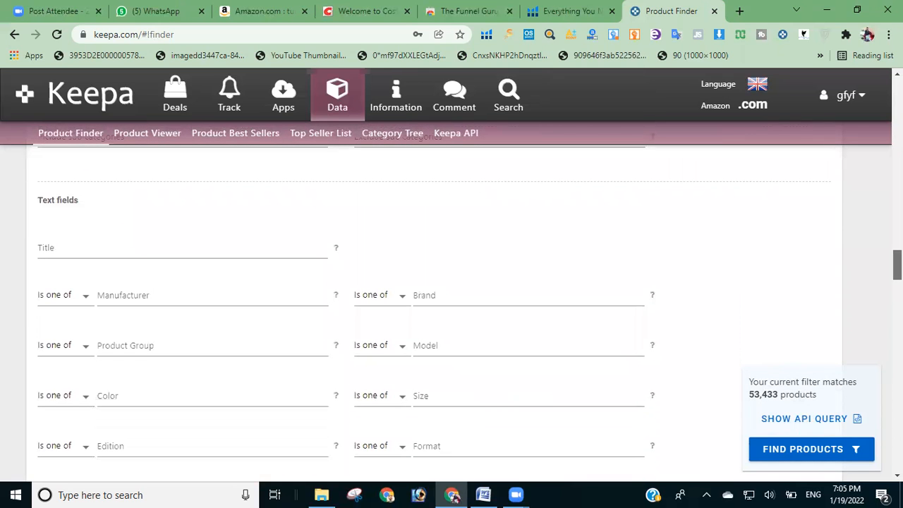
{"action": "scroll", "coordinate": [451, 303], "scroll_direction": "down", "scroll_amount": 1}
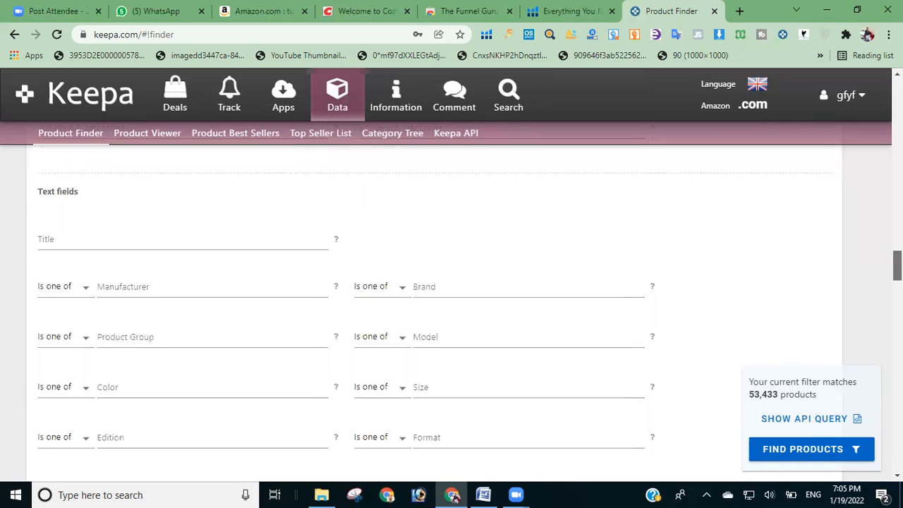
{"action": "scroll", "coordinate": [452, 303], "scroll_direction": "down", "scroll_amount": 5}
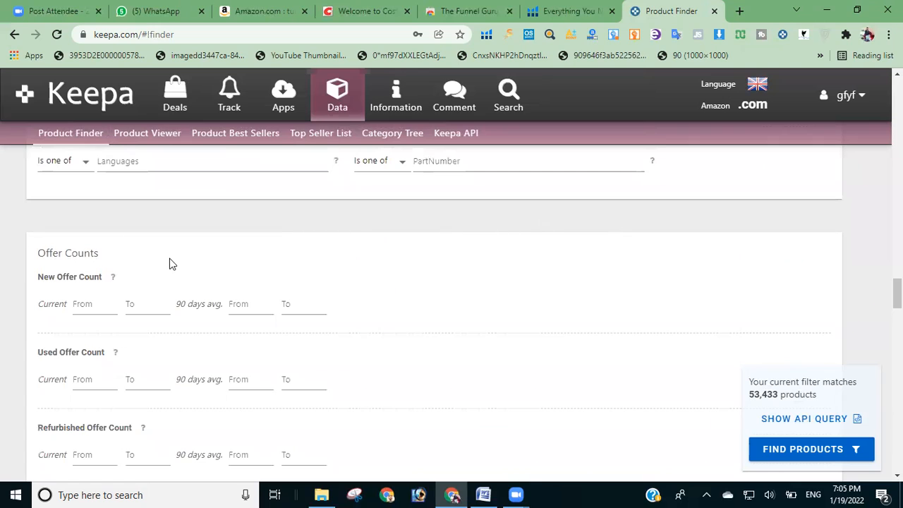
{"action": "mouse_move", "coordinate": [114, 280]}
{"action": "left_click", "coordinate": [101, 292]}
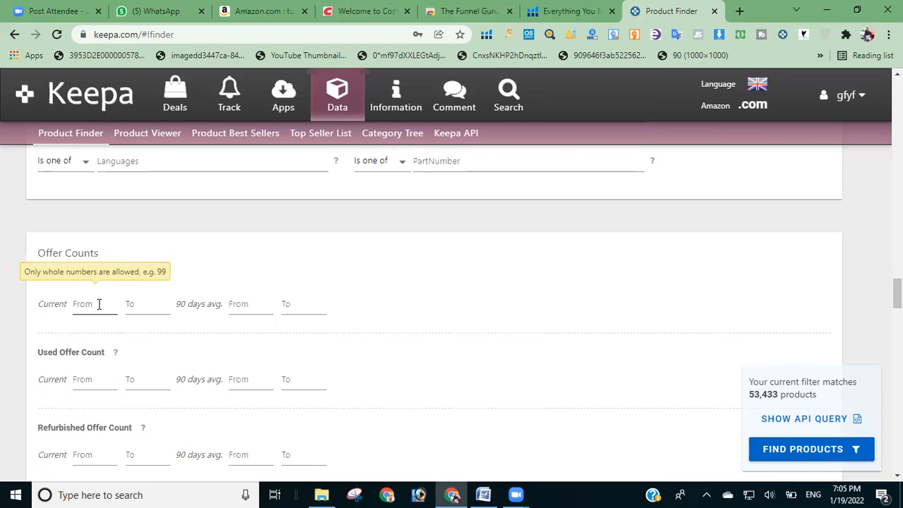
{"action": "type", "text": "3"}
{"action": "left_click", "coordinate": [136, 301]}
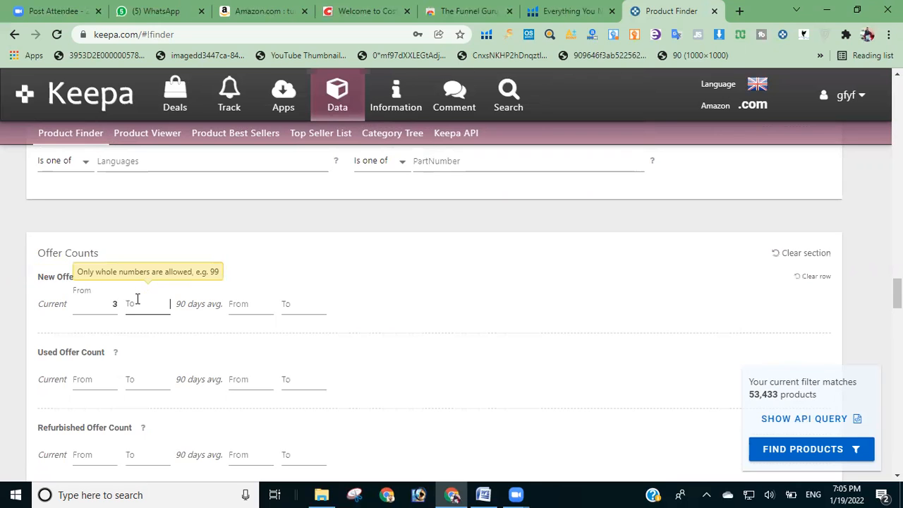
{"action": "type", "text": "15"}
{"action": "left_click", "coordinate": [446, 273]}
Step: Try restricting the Buy Box Seller to 3rd Party, and set it back to All
{"action": "scroll", "coordinate": [873, 261], "scroll_direction": "down", "scroll_amount": 1}
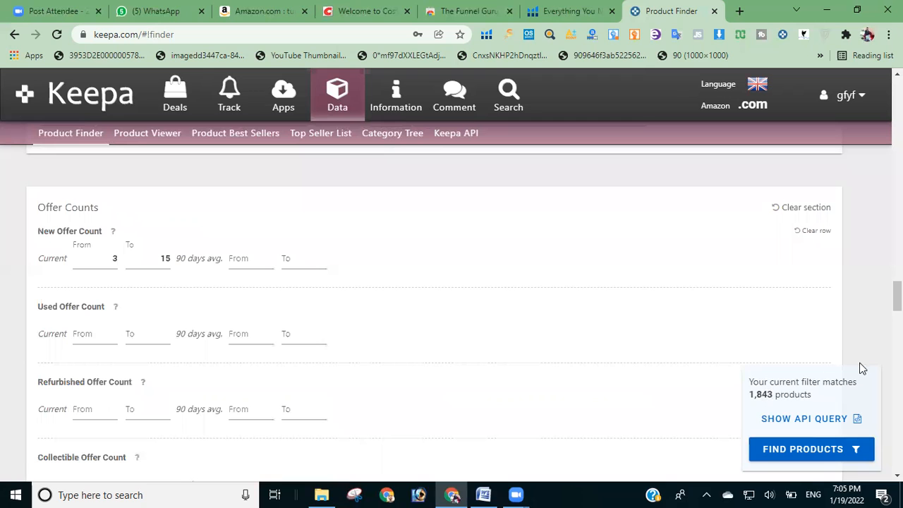
{"action": "scroll", "coordinate": [452, 303], "scroll_direction": "down", "scroll_amount": 3}
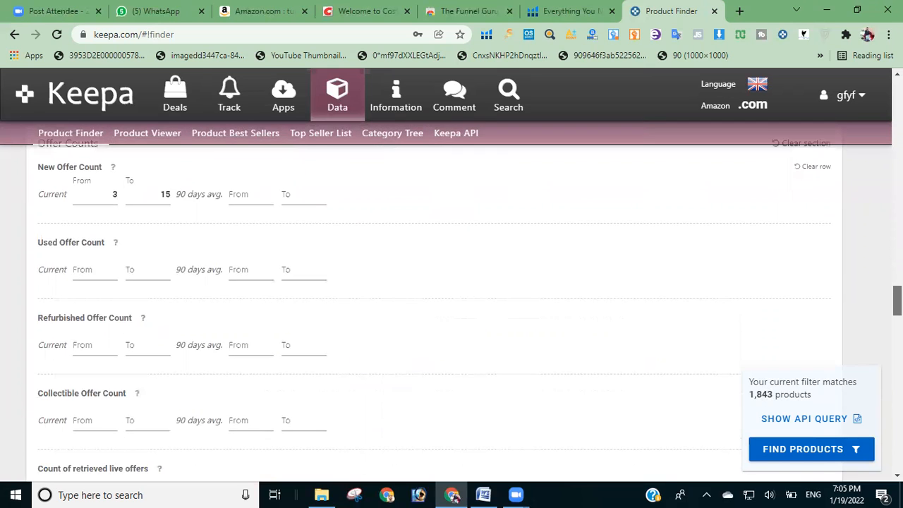
{"action": "scroll", "coordinate": [451, 304], "scroll_direction": "down", "scroll_amount": 1}
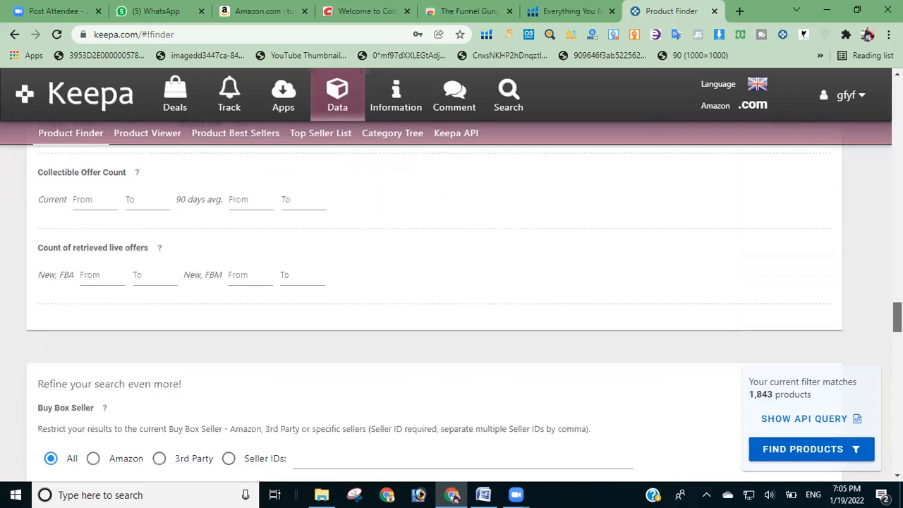
{"action": "scroll", "coordinate": [516, 383], "scroll_direction": "down", "scroll_amount": 2}
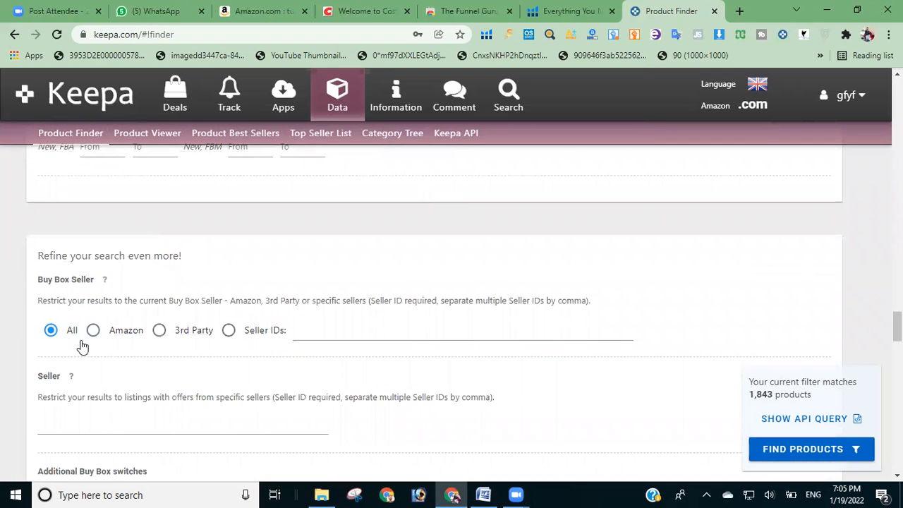
{"action": "left_click", "coordinate": [158, 334]}
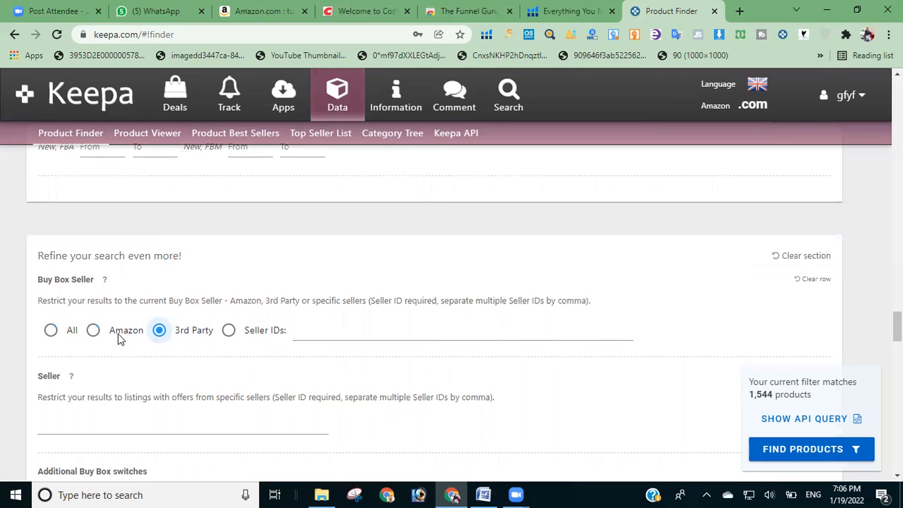
{"action": "left_click", "coordinate": [51, 331]}
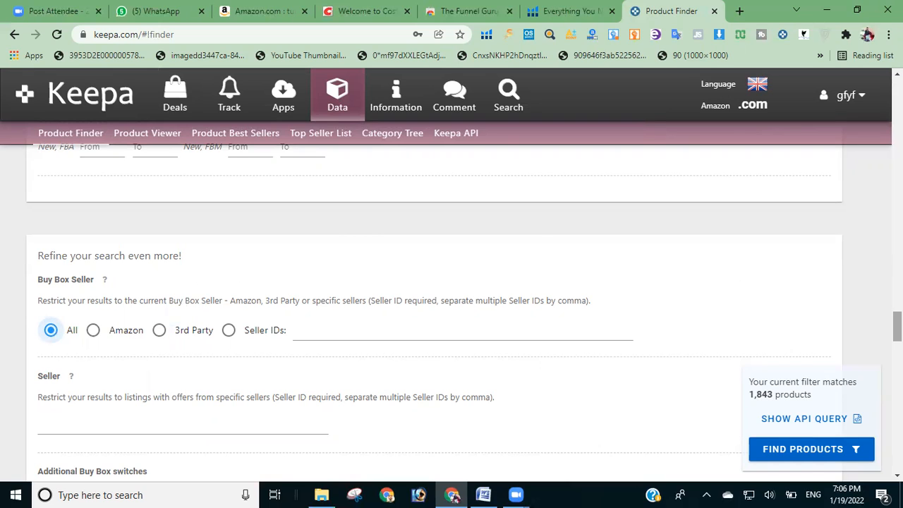
Step: Compare the All and No Variations options of the Variations filter, ending with No Variations selected
{"action": "scroll", "coordinate": [435, 318], "scroll_direction": "down", "scroll_amount": 3}
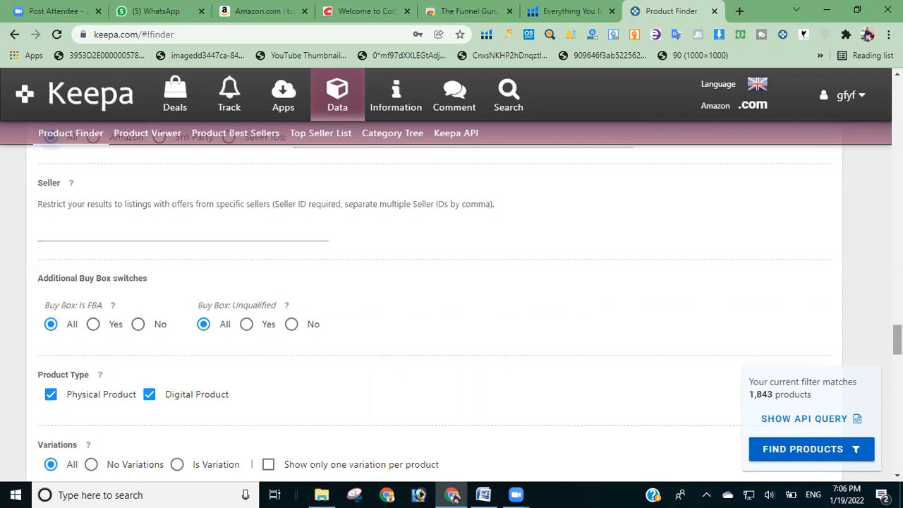
{"action": "scroll", "coordinate": [451, 296], "scroll_direction": "down", "scroll_amount": 3}
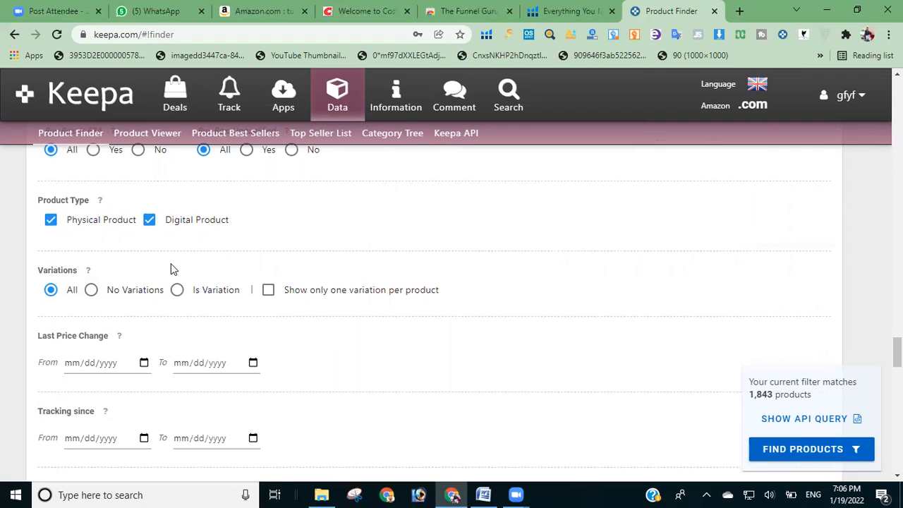
{"action": "left_click", "coordinate": [93, 290]}
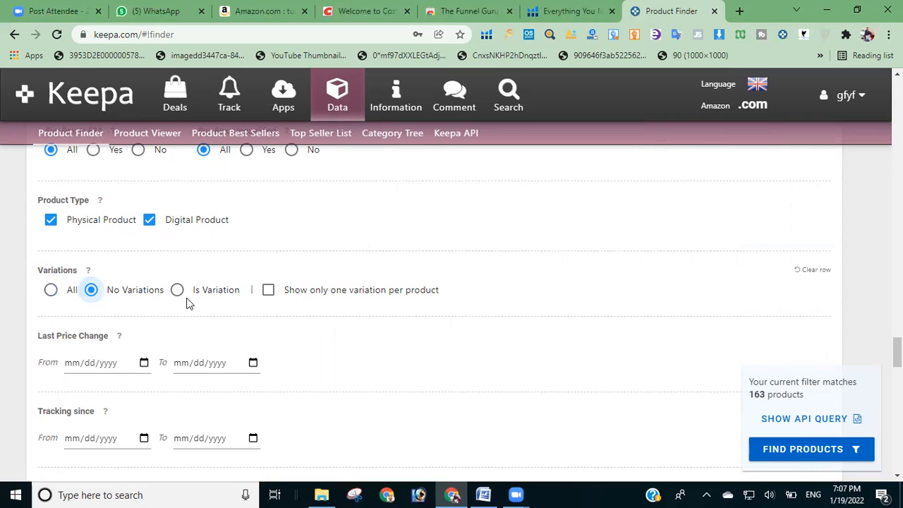
{"action": "left_click", "coordinate": [50, 290]}
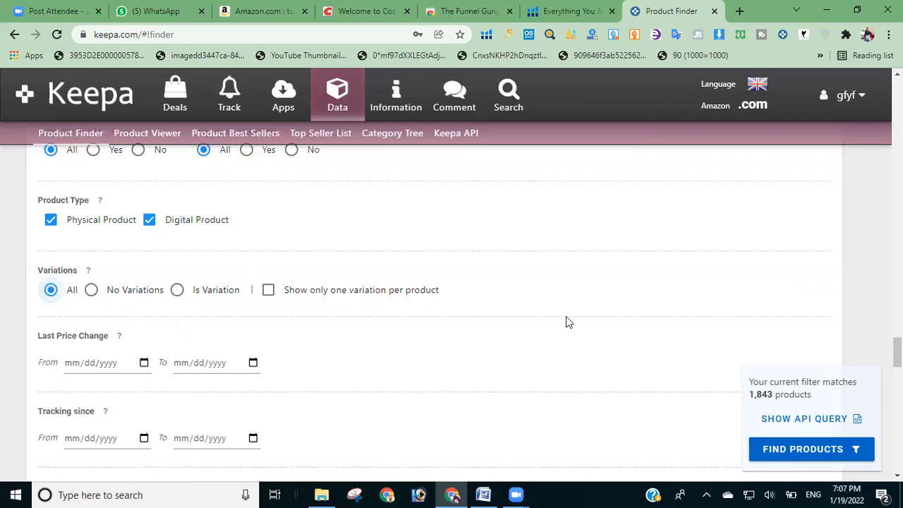
{"action": "left_click", "coordinate": [91, 290]}
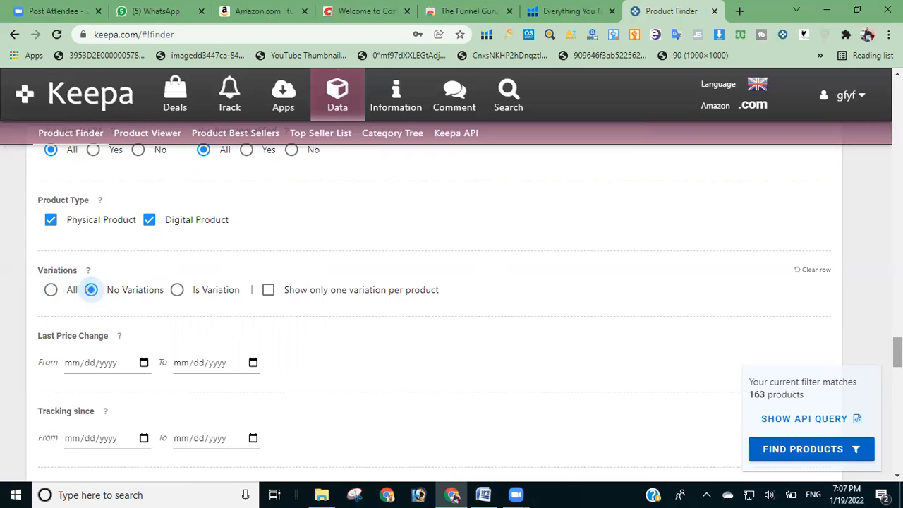
Step: Set the minimum Rating in the Reviews filter to 4 and leave its upper limit empty
{"action": "scroll", "coordinate": [896, 353], "scroll_direction": "down", "scroll_amount": 3}
{"action": "scroll", "coordinate": [895, 367], "scroll_direction": "down", "scroll_amount": 4}
{"action": "scroll", "coordinate": [895, 387], "scroll_direction": "down", "scroll_amount": 1}
{"action": "scroll", "coordinate": [469, 301], "scroll_direction": "down", "scroll_amount": 1}
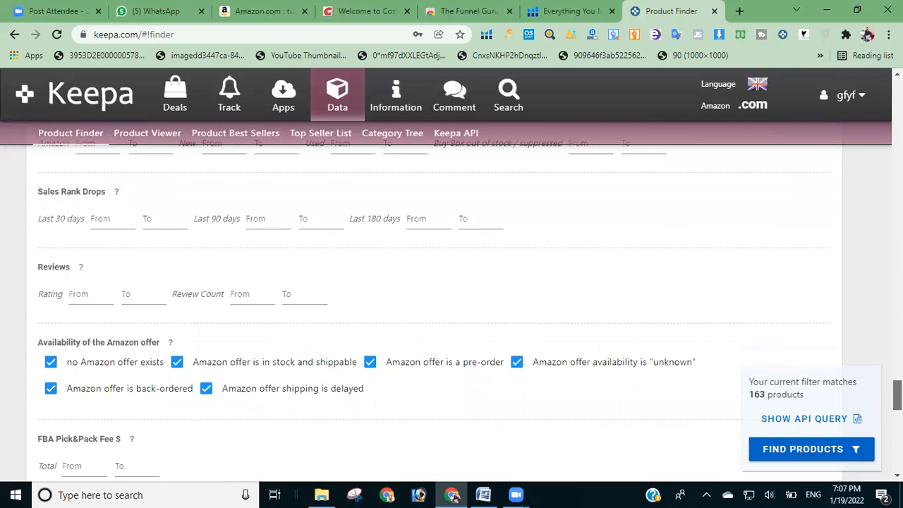
{"action": "scroll", "coordinate": [469, 301], "scroll_direction": "up", "scroll_amount": 1}
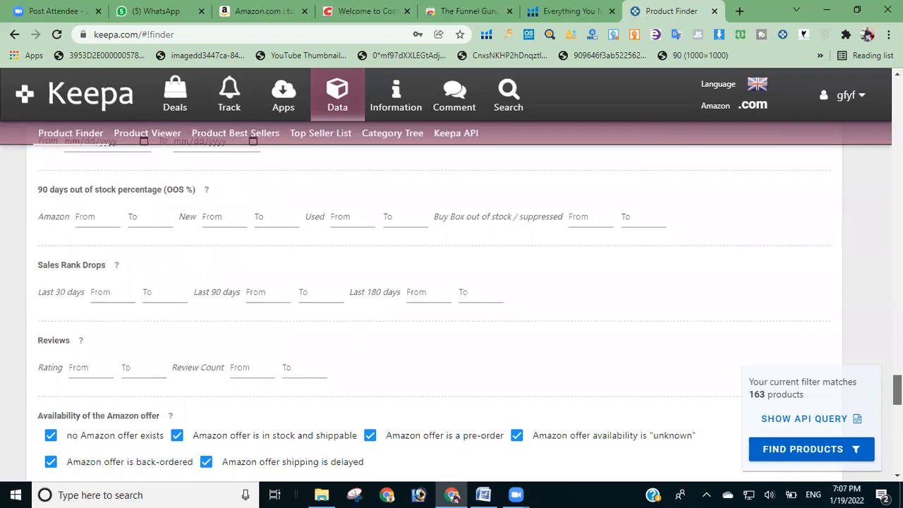
{"action": "scroll", "coordinate": [469, 303], "scroll_direction": "up", "scroll_amount": 1}
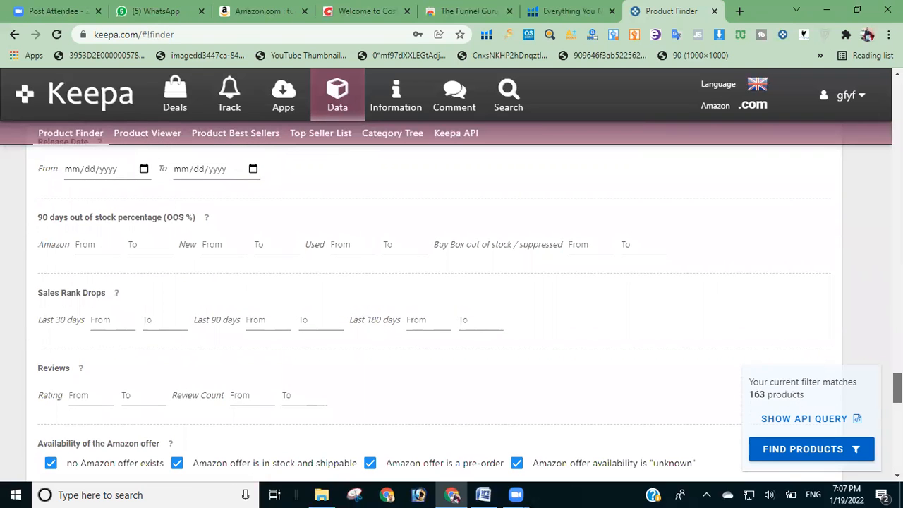
{"action": "scroll", "coordinate": [469, 304], "scroll_direction": "down", "scroll_amount": 1}
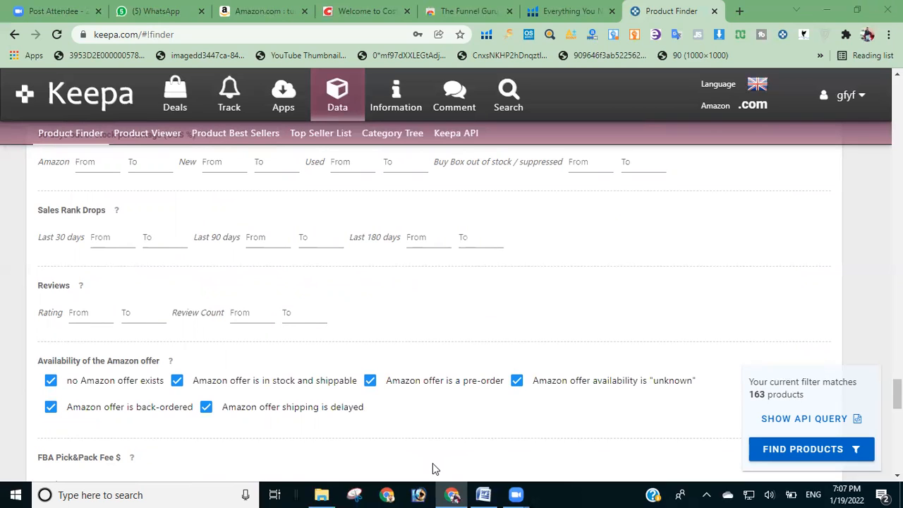
{"action": "left_click", "coordinate": [72, 313]}
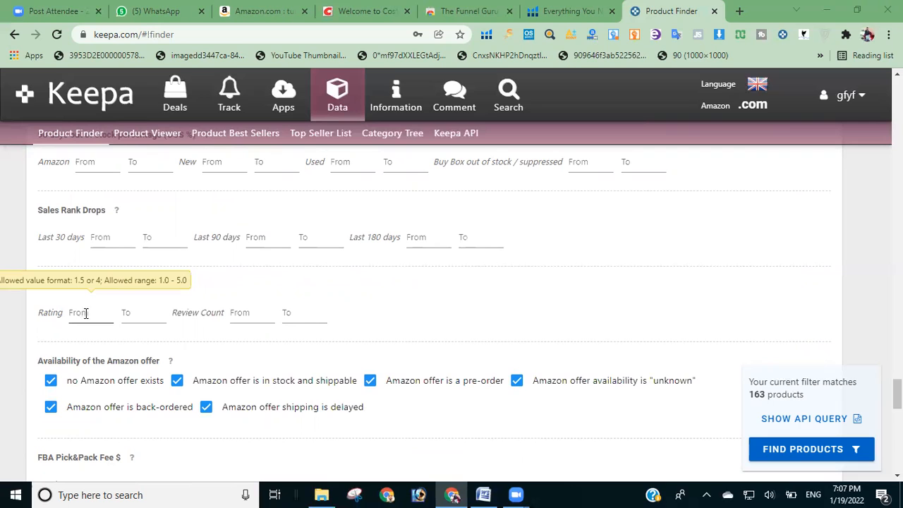
{"action": "left_click", "coordinate": [88, 315]}
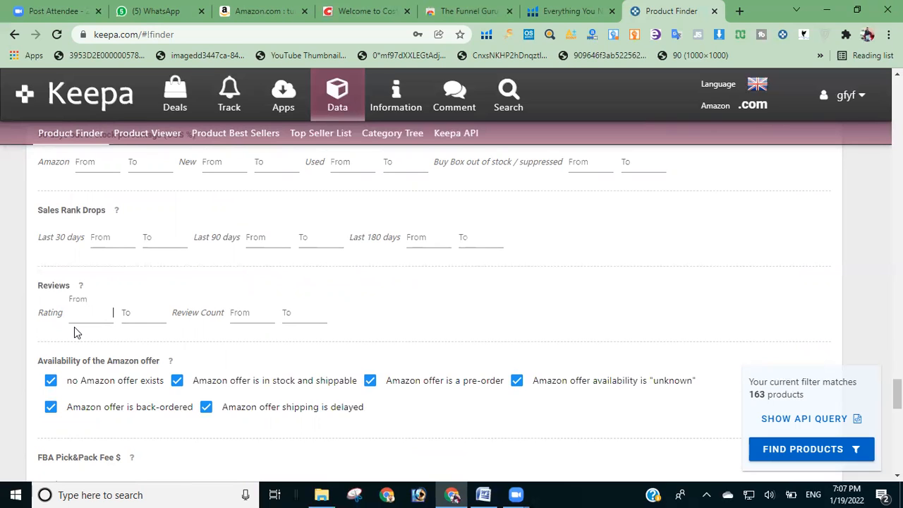
{"action": "type", "text": "4"}
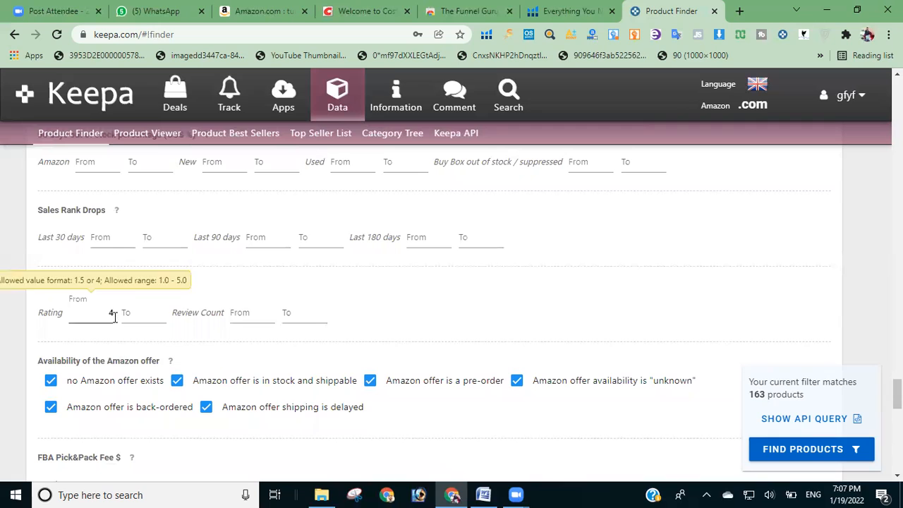
{"action": "left_click", "coordinate": [137, 315]}
{"action": "type", "text": "5"}
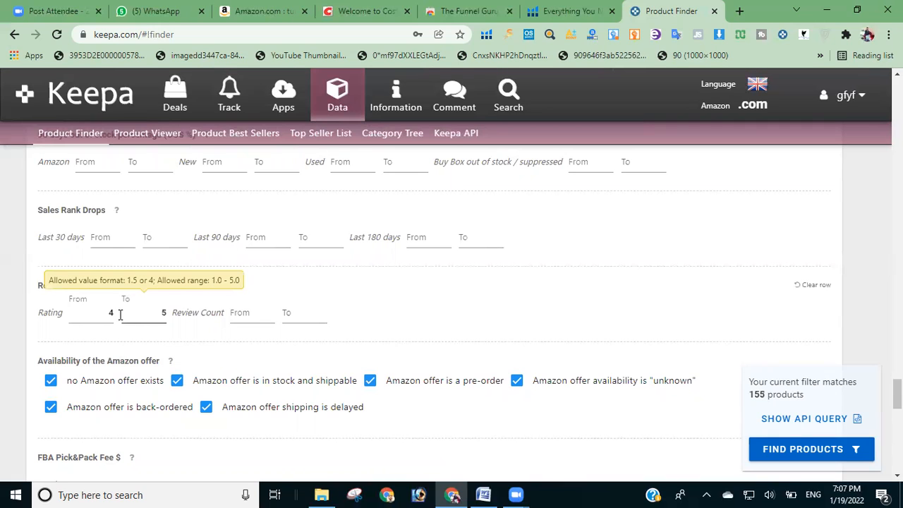
{"action": "left_click_drag", "start_coordinate": [159, 313], "coordinate": [184, 312]}
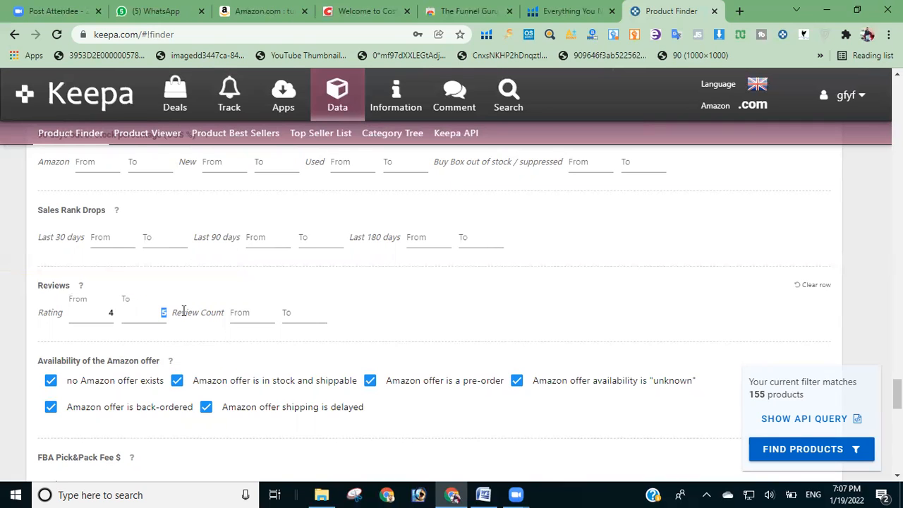
Step: Set the Review Count range in the Reviews filter from 50 to 1500
{"action": "left_click", "coordinate": [255, 315]}
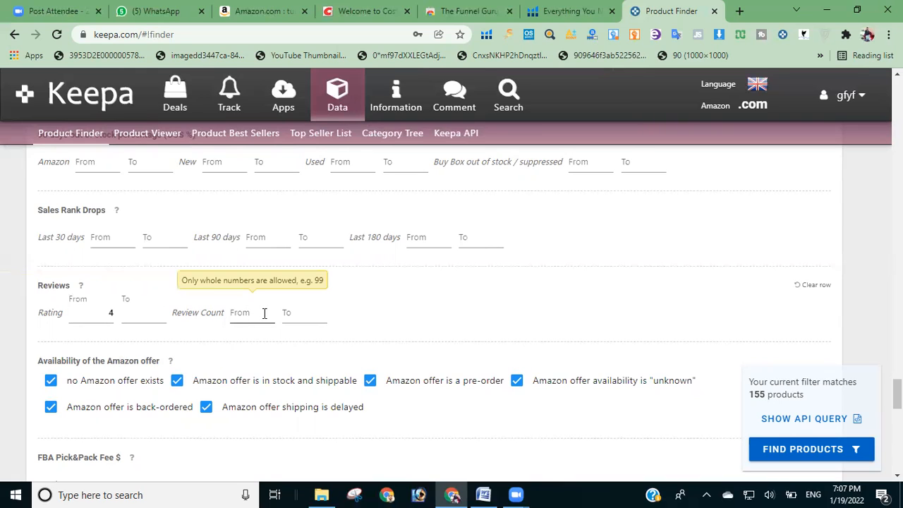
{"action": "left_click", "coordinate": [259, 314]}
{"action": "left_click", "coordinate": [288, 312]}
{"action": "type", "text": "150"}
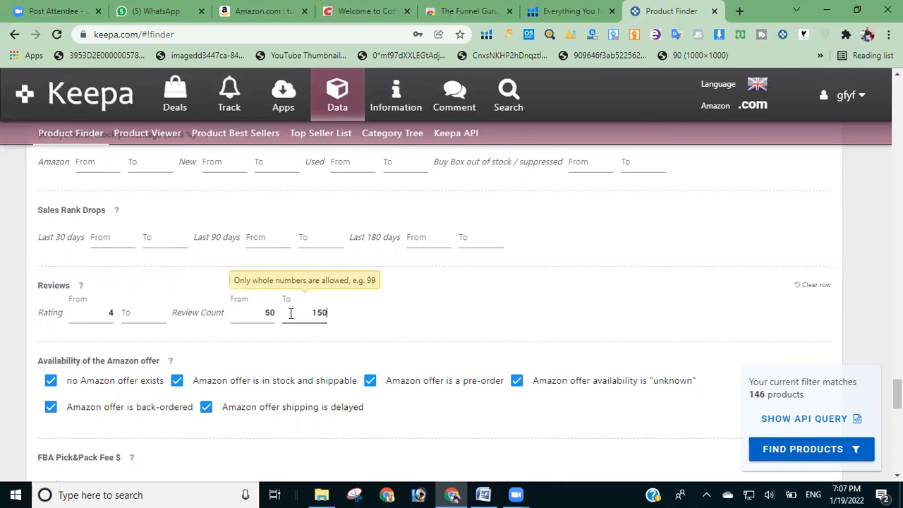
{"action": "type", "text": "0"}
{"action": "left_click", "coordinate": [261, 315]}
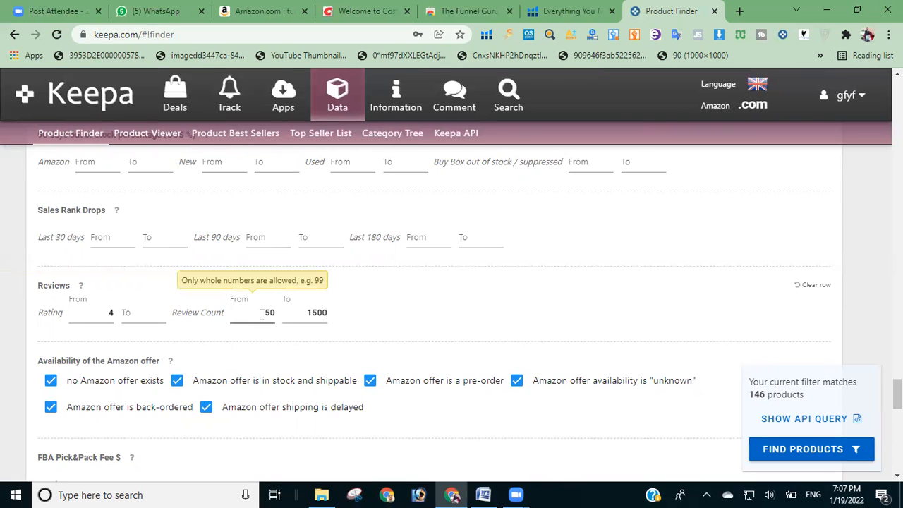
{"action": "left_click", "coordinate": [189, 335]}
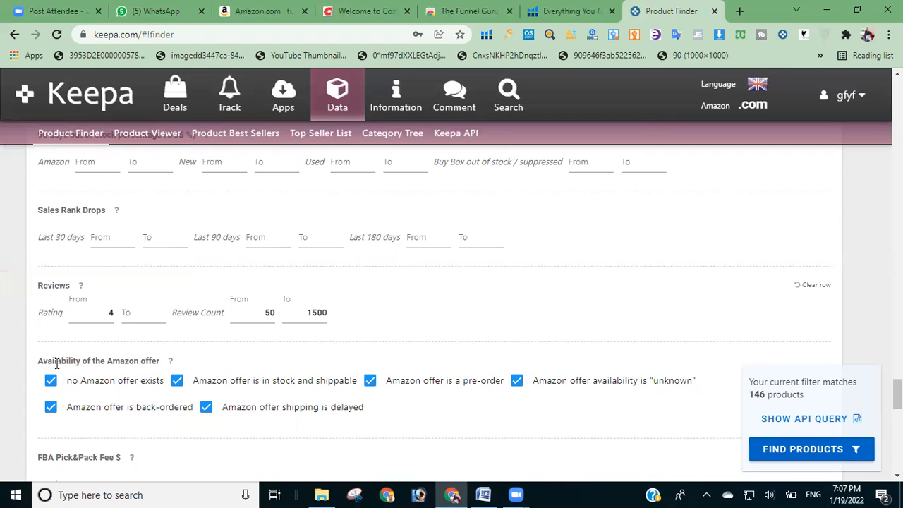
Step: Exclude in-stock and shippable, pre-order and back-ordered offers from the Availability of the Amazon offer filter
{"action": "left_click", "coordinate": [177, 381]}
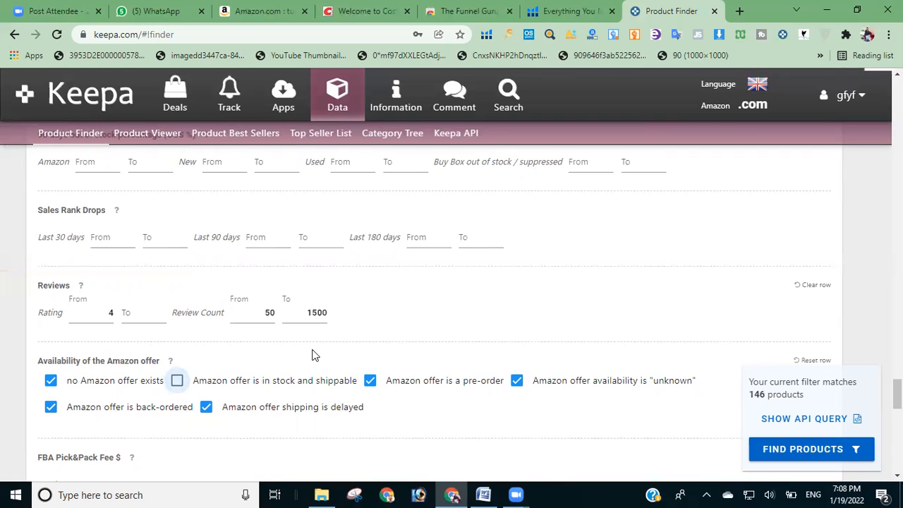
{"action": "left_click", "coordinate": [370, 382]}
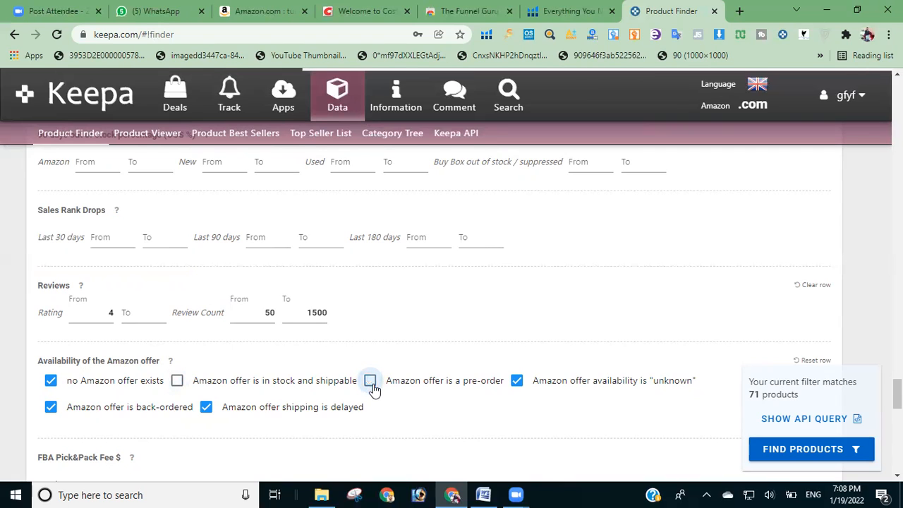
{"action": "left_click", "coordinate": [51, 407]}
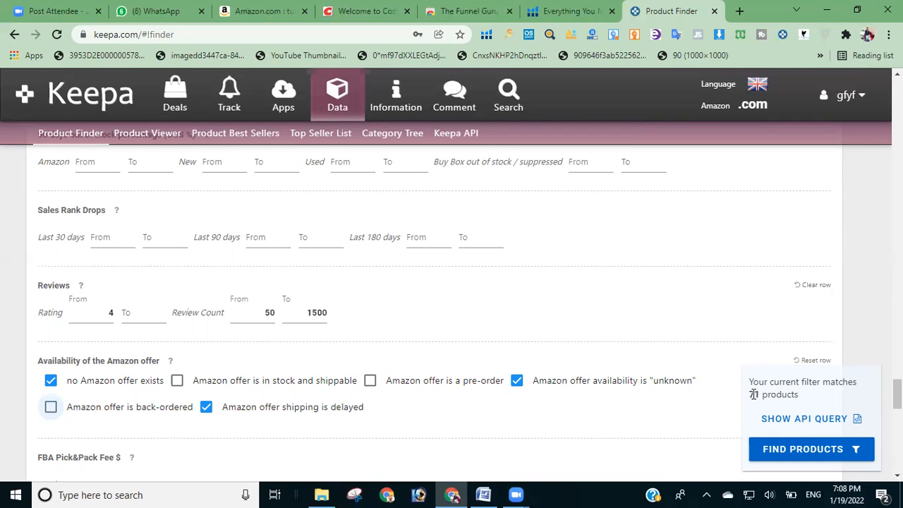
Step: Examine the fee, item number, package dimension and package weight filters below the Amazon offer availability
{"action": "scroll", "coordinate": [896, 393], "scroll_direction": "down", "scroll_amount": 3}
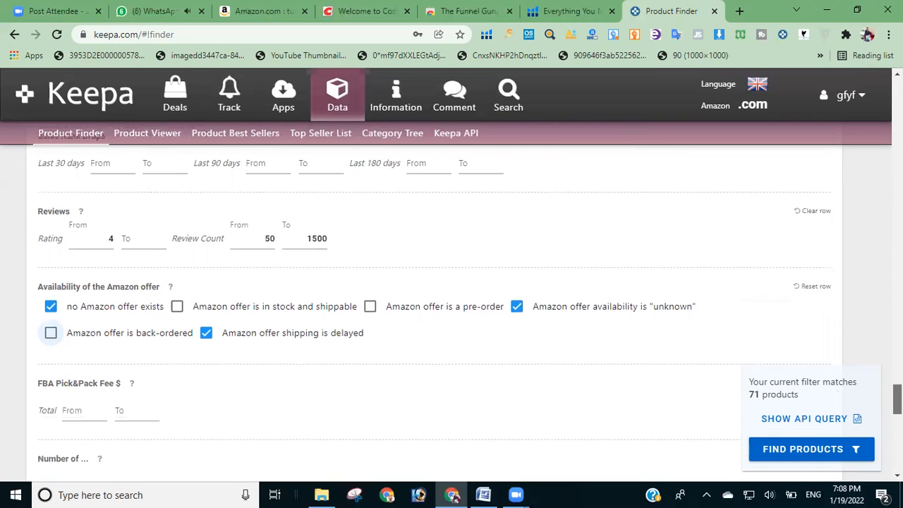
{"action": "scroll", "coordinate": [451, 311], "scroll_direction": "down", "scroll_amount": 2}
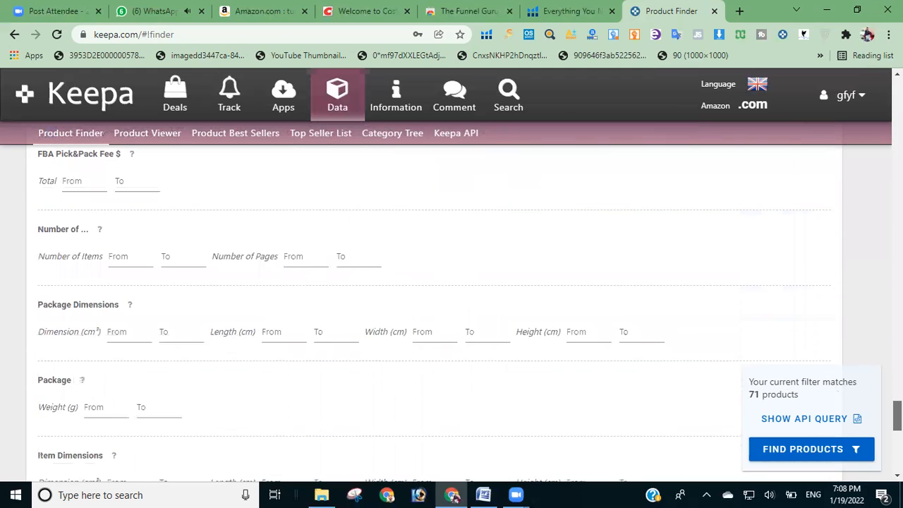
{"action": "scroll", "coordinate": [452, 310], "scroll_direction": "up", "scroll_amount": 1}
{"action": "scroll", "coordinate": [242, 303], "scroll_direction": "up", "scroll_amount": 1}
{"action": "scroll", "coordinate": [242, 303], "scroll_direction": "down", "scroll_amount": 1}
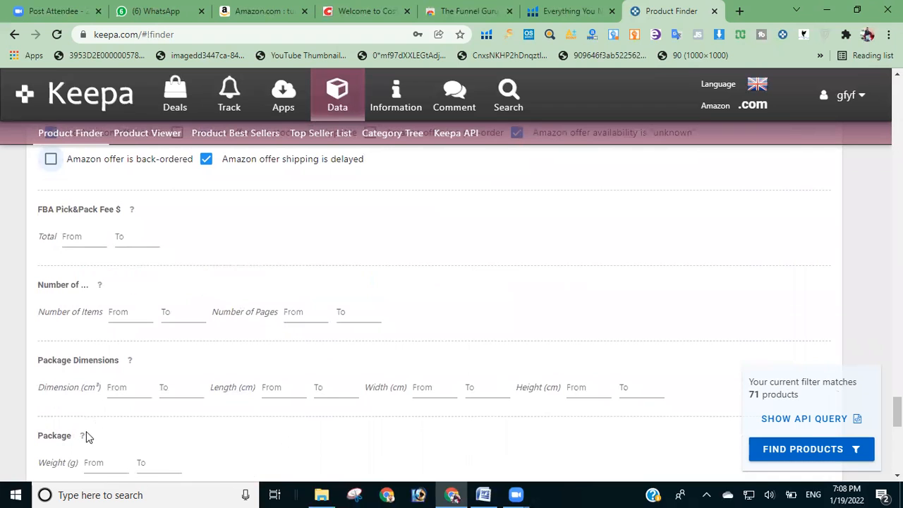
{"action": "scroll", "coordinate": [541, 323], "scroll_direction": "down", "scroll_amount": 1}
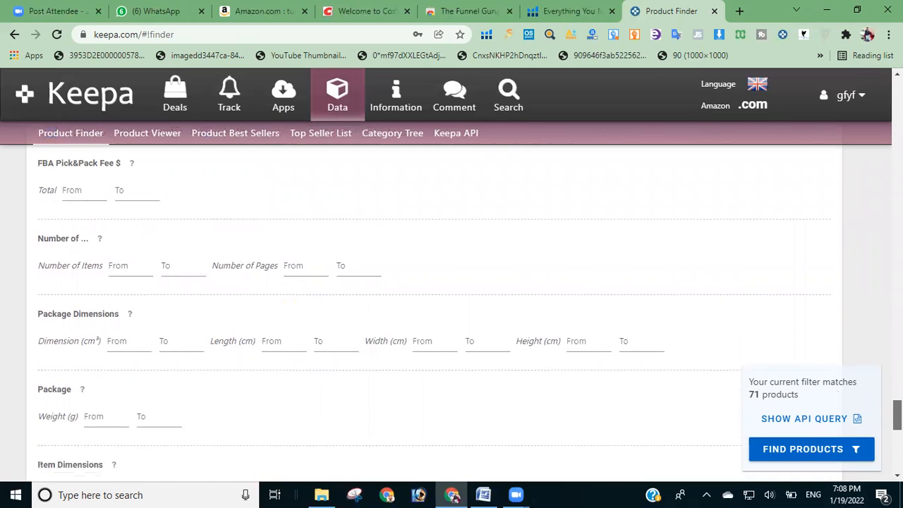
{"action": "left_click", "coordinate": [105, 392]}
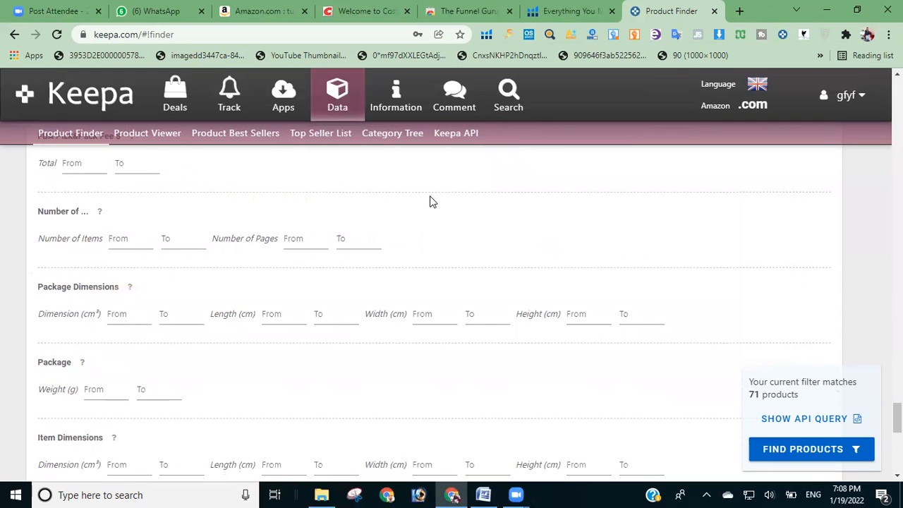
Step: Search Google for "gram to pound" in a new browser tab to get a mass converter
{"action": "left_click", "coordinate": [739, 11]}
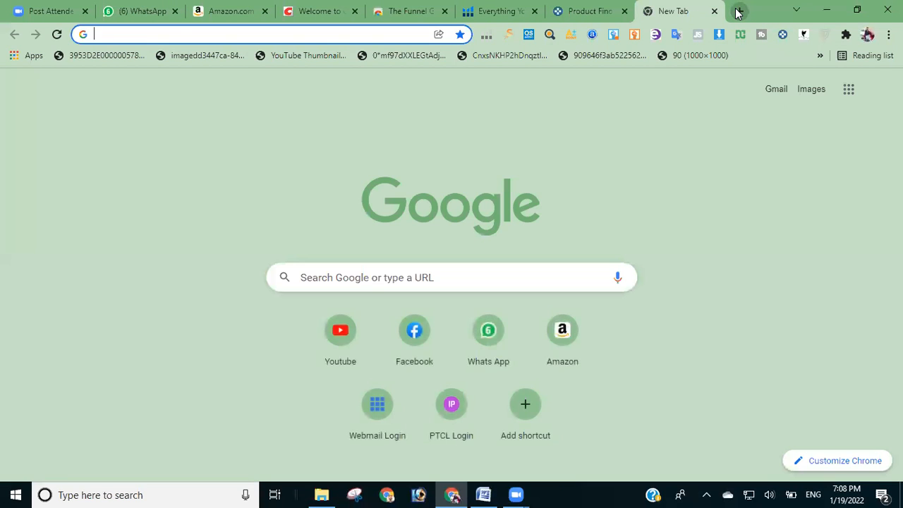
{"action": "type", "text": "gram t"}
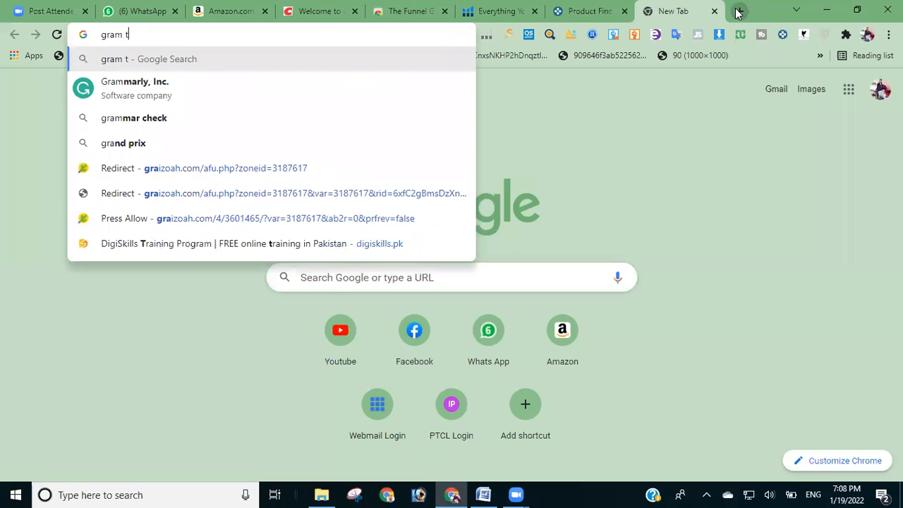
{"action": "type", "text": "o p"}
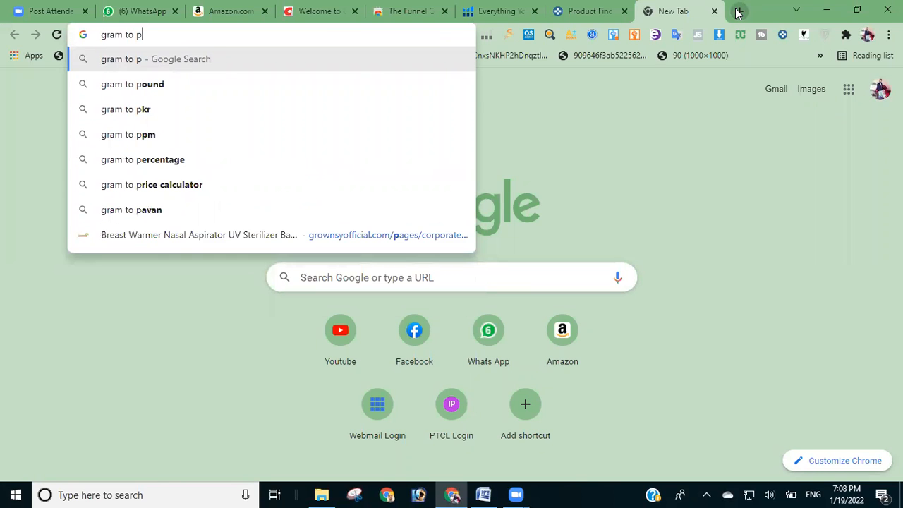
{"action": "key", "text": "Down"}
{"action": "key", "text": "Return"}
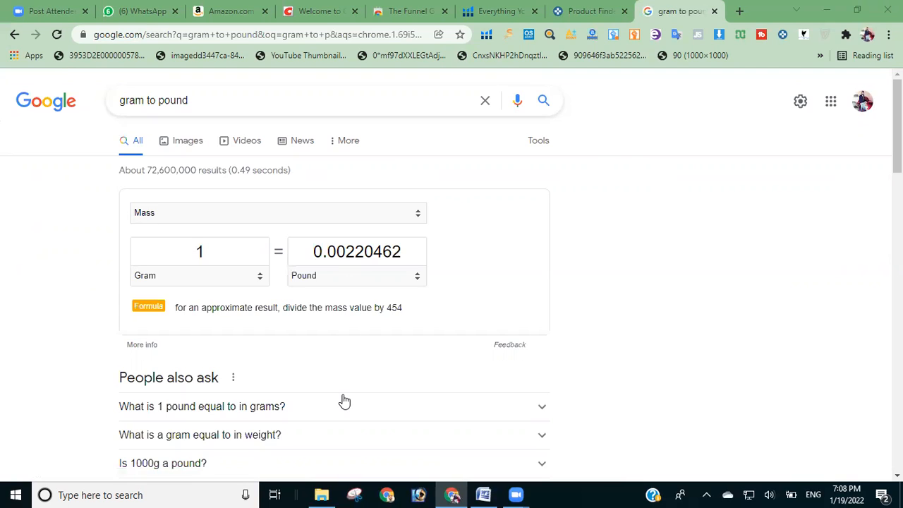
{"action": "left_click", "coordinate": [213, 251]}
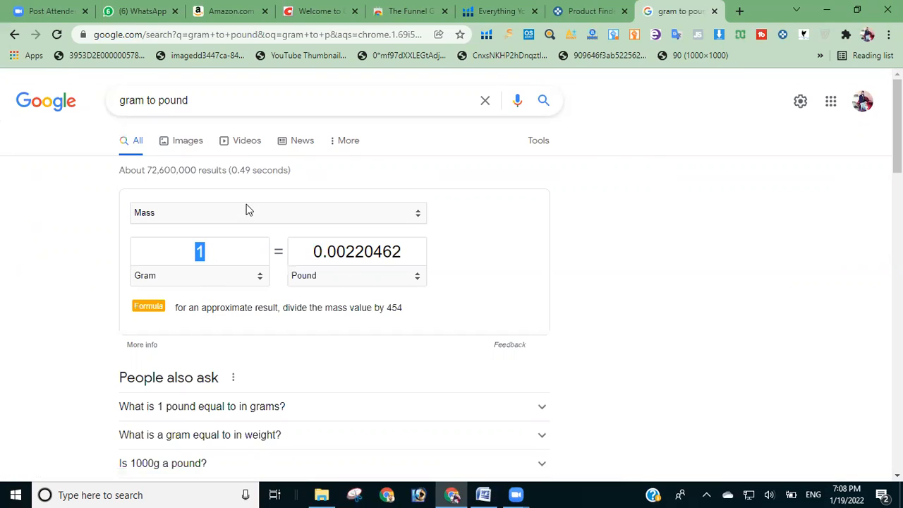
Step: Search Google for "pound to gram" instead and convert 5 pounds to grams
{"action": "triple_click", "coordinate": [236, 106]}
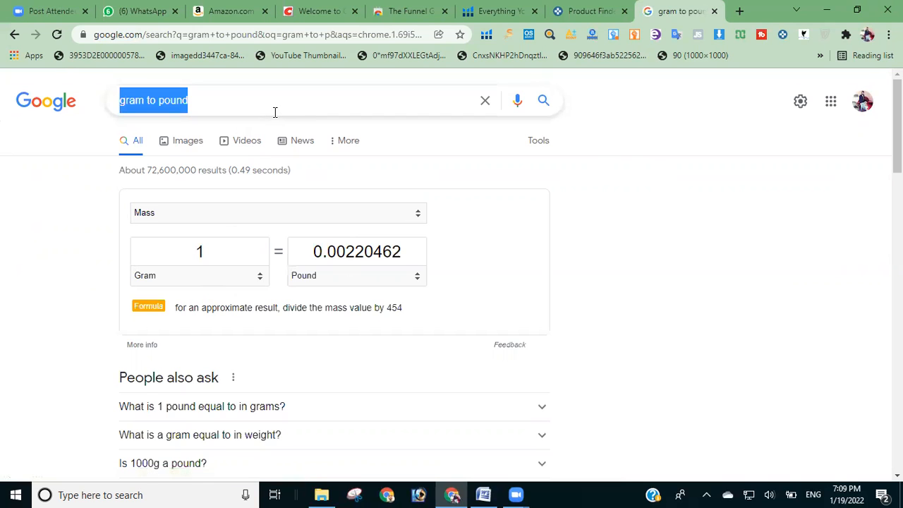
{"action": "type", "text": "pound to gr"}
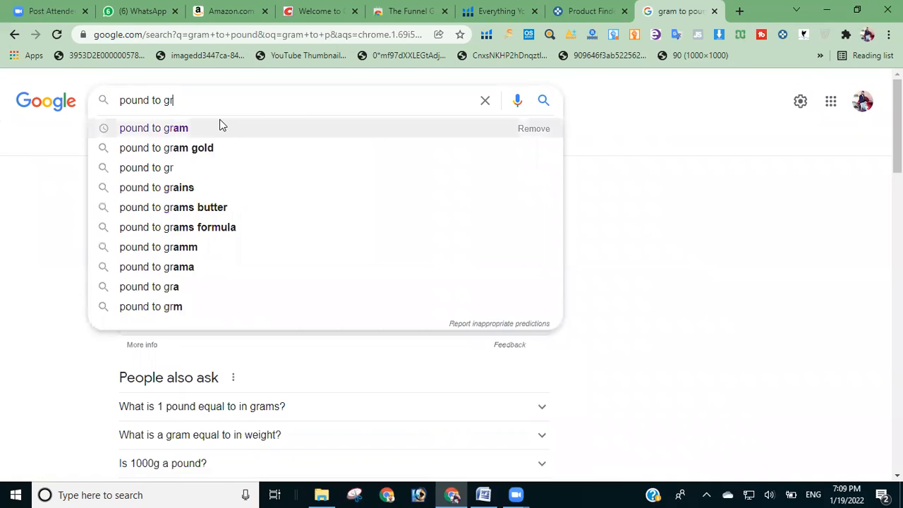
{"action": "left_click", "coordinate": [220, 126]}
{"action": "left_click", "coordinate": [209, 250]}
{"action": "left_click_drag", "start_coordinate": [209, 250], "coordinate": [165, 256]}
{"action": "type", "text": "5"}
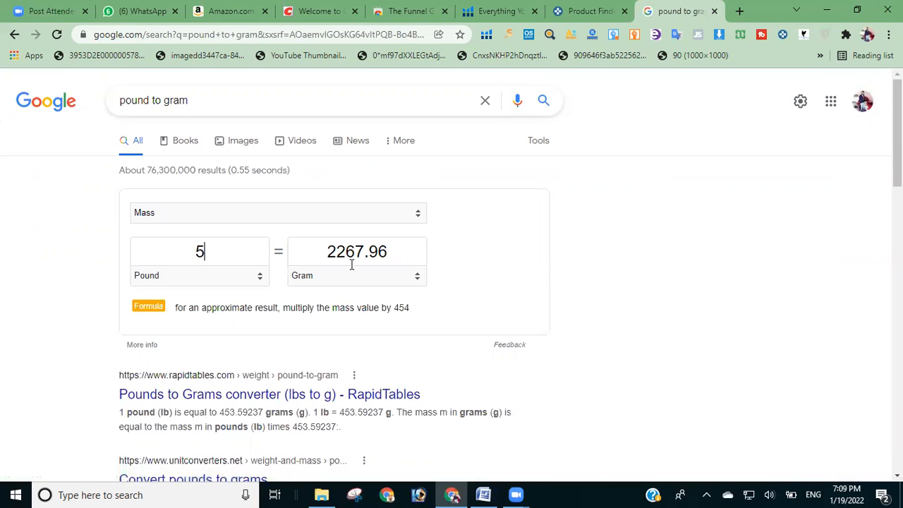
{"action": "left_click", "coordinate": [397, 392]}
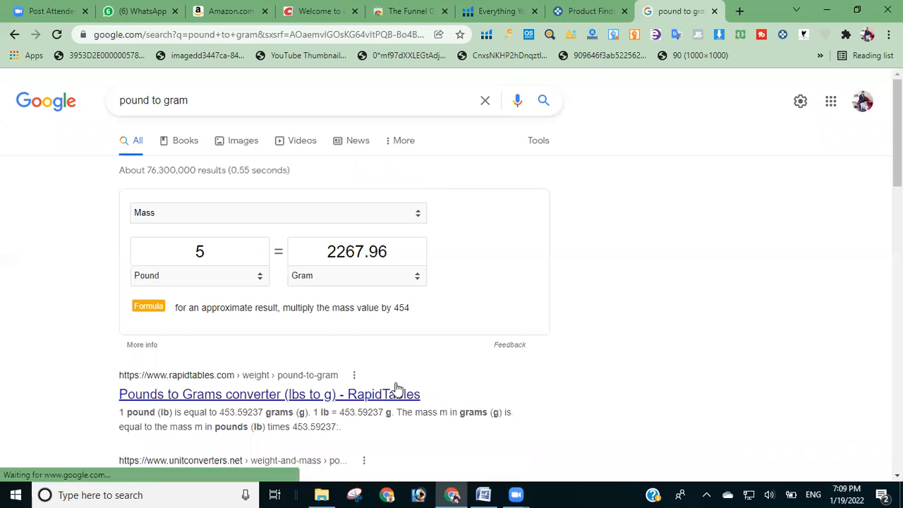
Step: Return to Keepa's Product Finder and set the maximum package weight to 2267 g, leaving the minimum empty
{"action": "left_click", "coordinate": [581, 8]}
{"action": "left_click", "coordinate": [150, 385]}
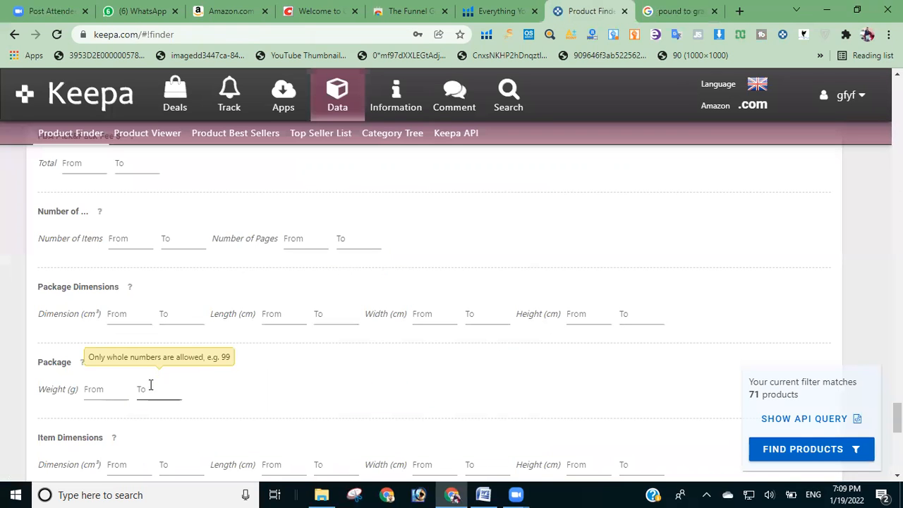
{"action": "left_click", "coordinate": [53, 362]}
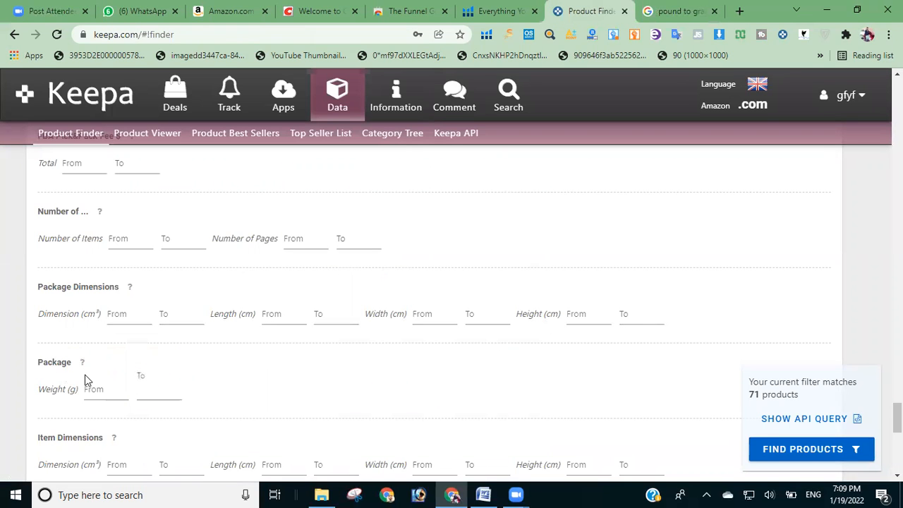
{"action": "left_click", "coordinate": [119, 379]}
{"action": "left_click", "coordinate": [170, 375]}
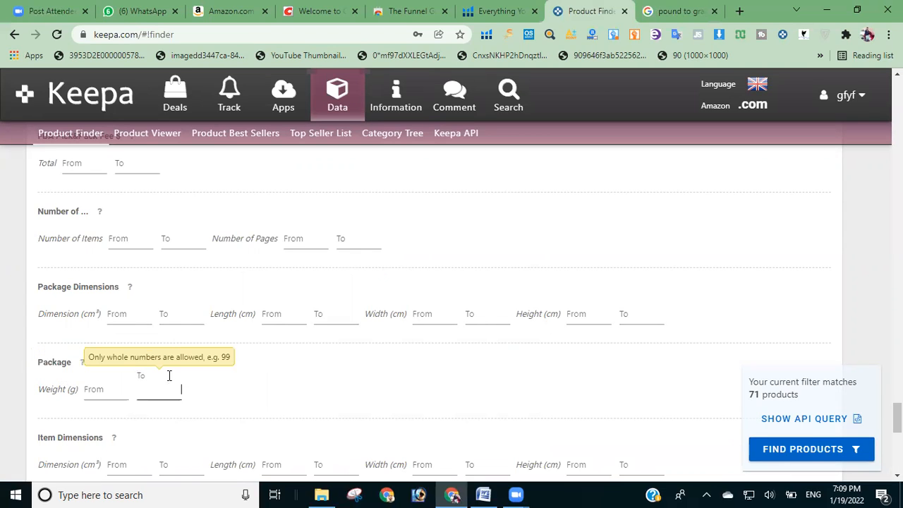
{"action": "left_click", "coordinate": [120, 380]}
{"action": "left_click", "coordinate": [170, 380]}
{"action": "type", "text": "2267"}
{"action": "left_click", "coordinate": [262, 372]}
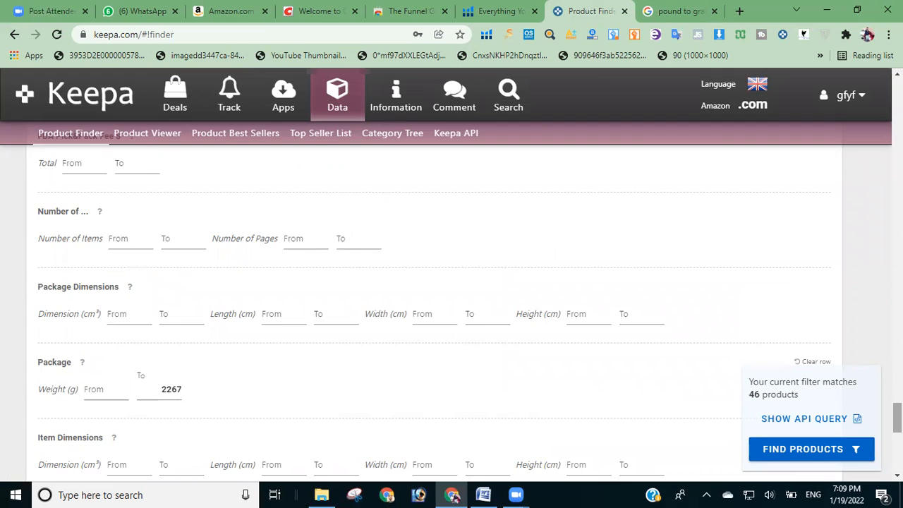
{"action": "scroll", "coordinate": [436, 301], "scroll_direction": "down", "scroll_amount": 3}
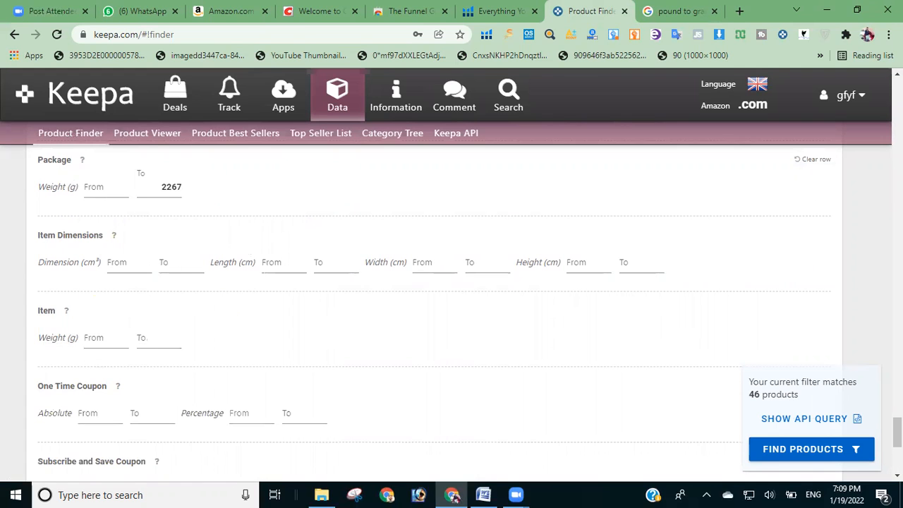
Step: Exclude adult products in the additional switches and run the product search with the current filters
{"action": "scroll", "coordinate": [598, 332], "scroll_direction": "down", "scroll_amount": 5}
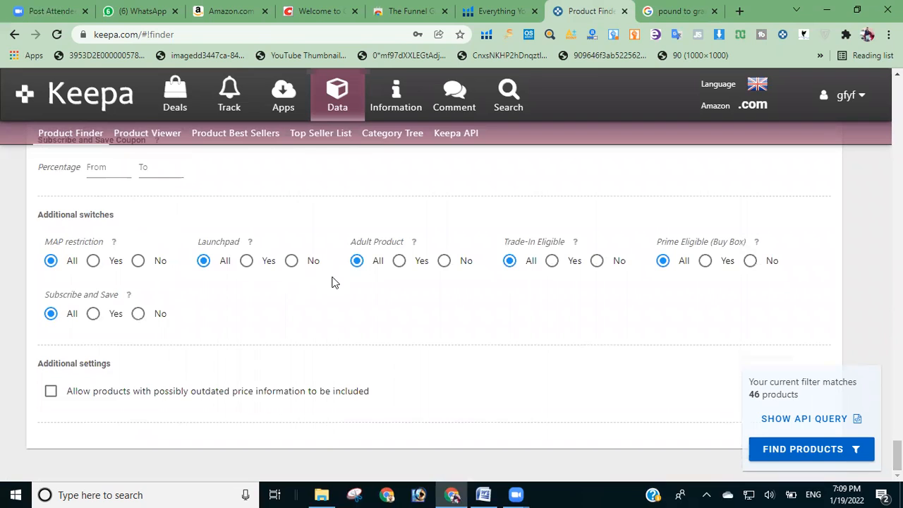
{"action": "left_click", "coordinate": [444, 261]}
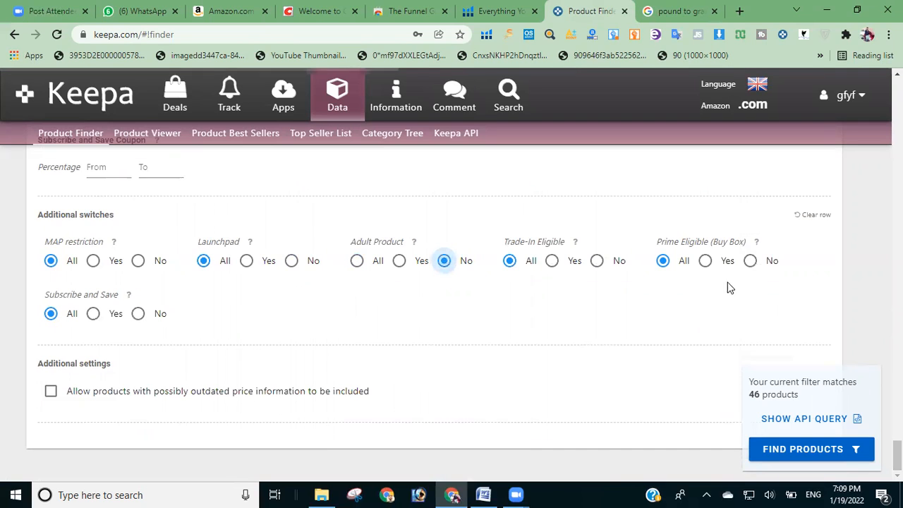
{"action": "left_click", "coordinate": [799, 452]}
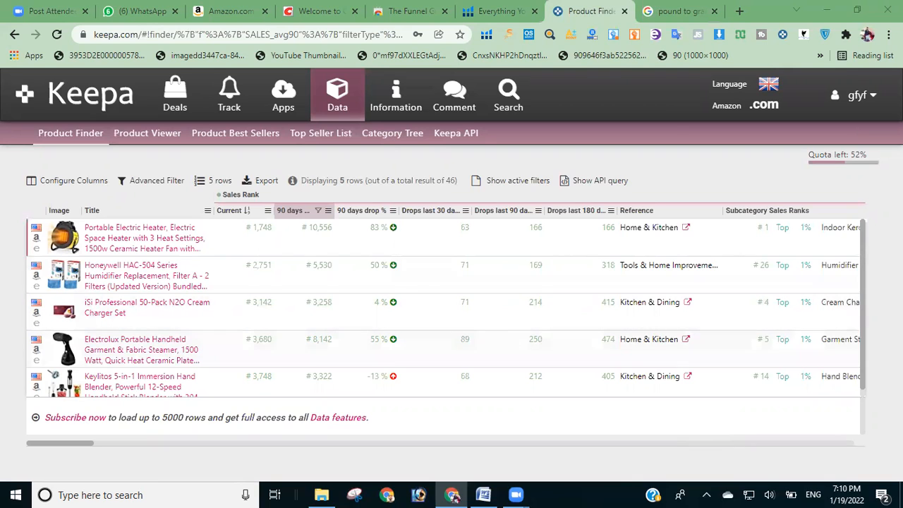
Step: Open the Portable Electric Heater from the results in a new tab and go to its Amazon.com listing
{"action": "left_click_drag", "start_coordinate": [861, 260], "coordinate": [849, 200]}
{"action": "left_click_drag", "start_coordinate": [862, 251], "coordinate": [861, 229]}
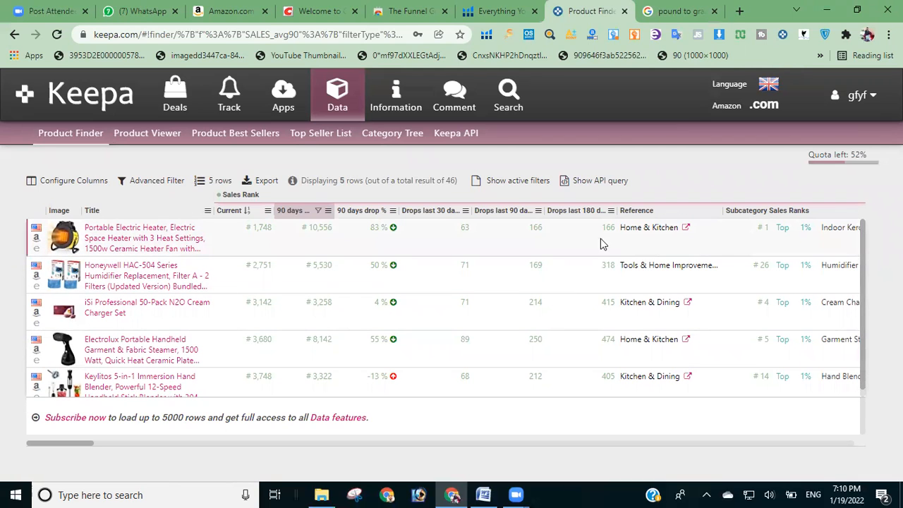
{"action": "right_click", "coordinate": [136, 244]}
{"action": "left_click", "coordinate": [119, 203]}
{"action": "left_click", "coordinate": [128, 243]}
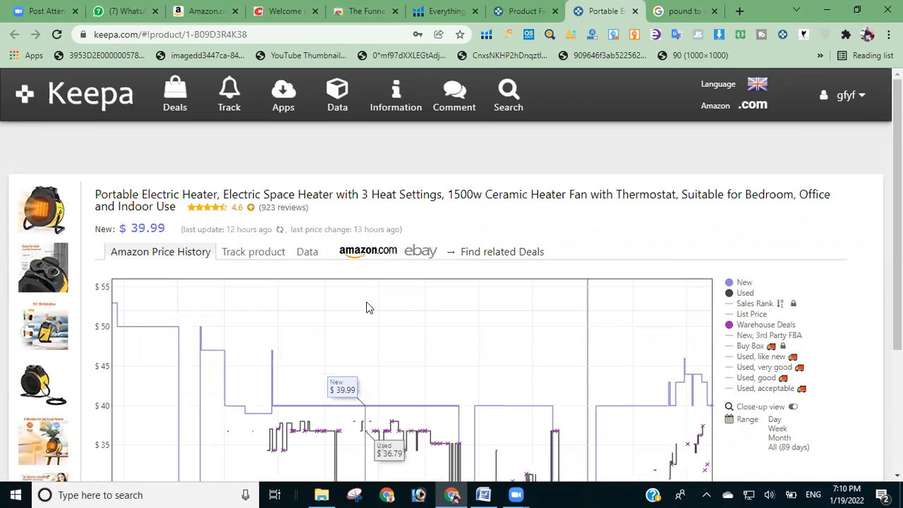
{"action": "left_click", "coordinate": [371, 257]}
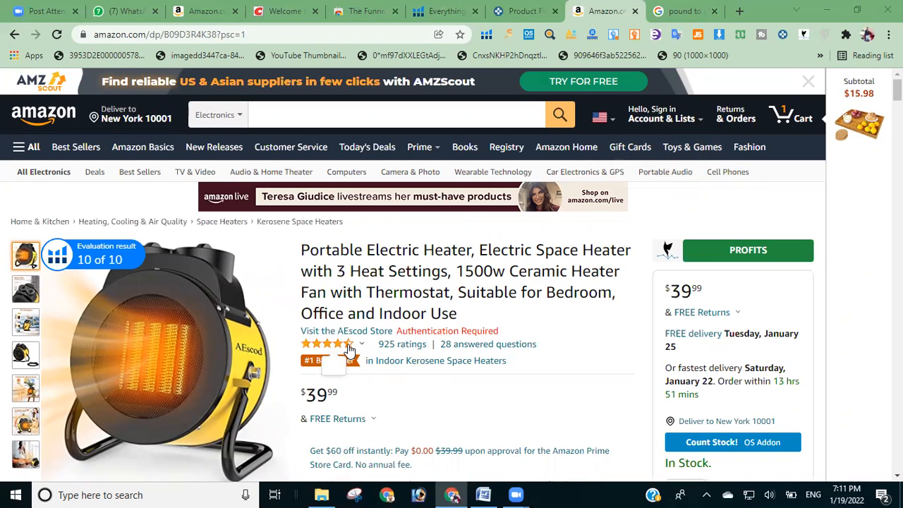
Step: Check the heater's customer rating breakdown and look through its new and used offers from other sellers
{"action": "mouse_move", "coordinate": [349, 348]}
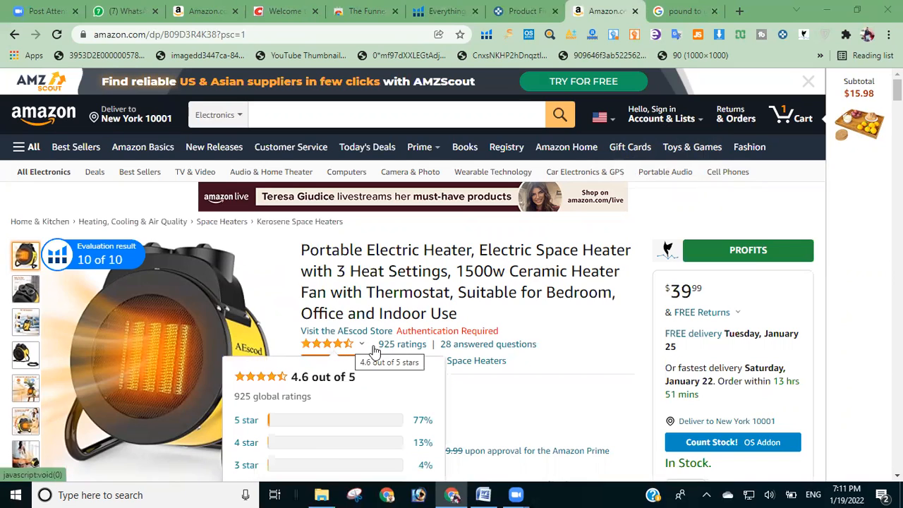
{"action": "scroll", "coordinate": [451, 275], "scroll_direction": "down", "scroll_amount": 2}
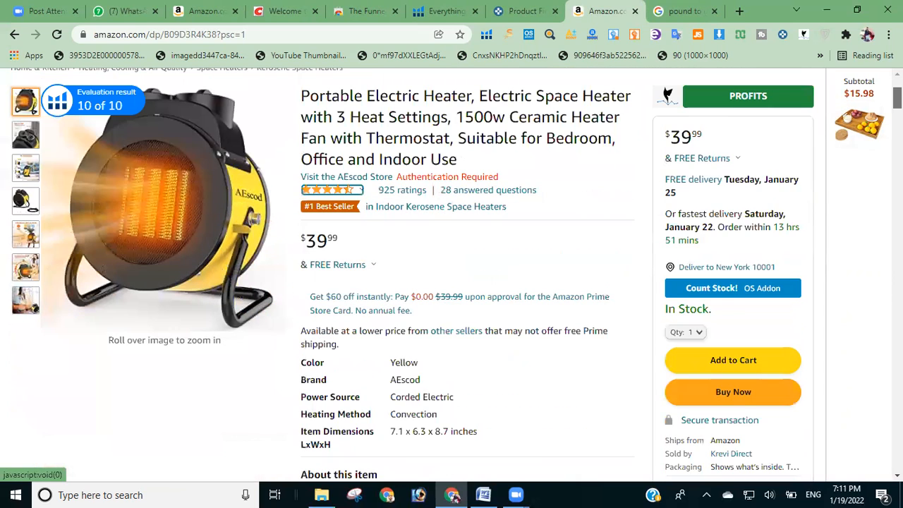
{"action": "scroll", "coordinate": [395, 345], "scroll_direction": "down", "scroll_amount": 5}
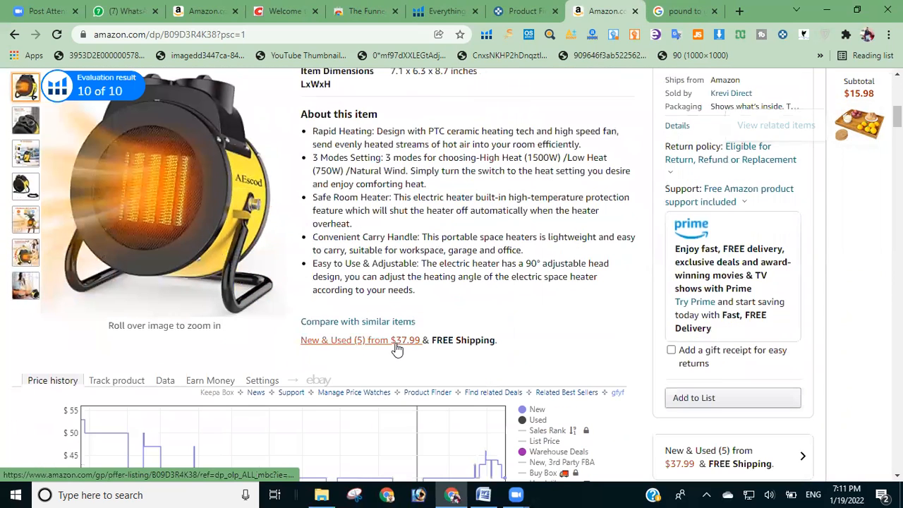
{"action": "left_click", "coordinate": [340, 341]}
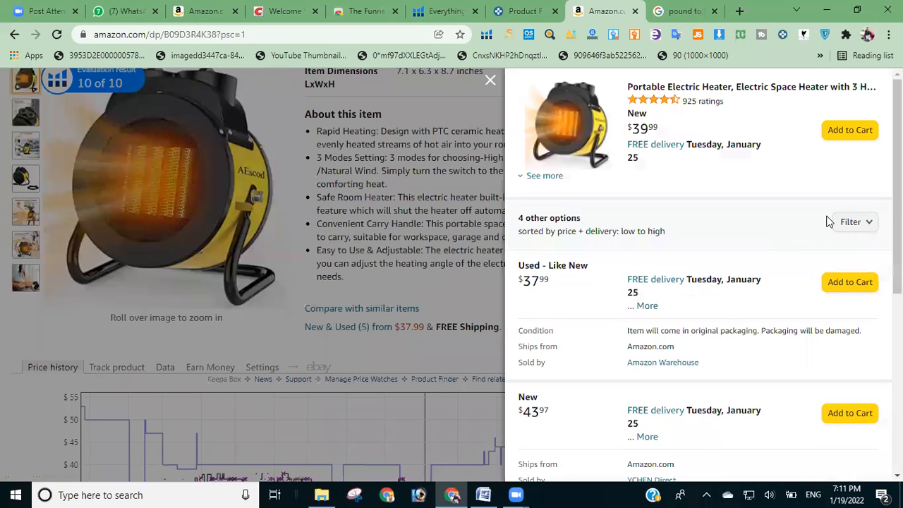
{"action": "scroll", "coordinate": [828, 219], "scroll_direction": "down", "scroll_amount": 1}
{"action": "scroll", "coordinate": [698, 275], "scroll_direction": "down", "scroll_amount": 1}
{"action": "scroll", "coordinate": [698, 275], "scroll_direction": "up", "scroll_amount": 2}
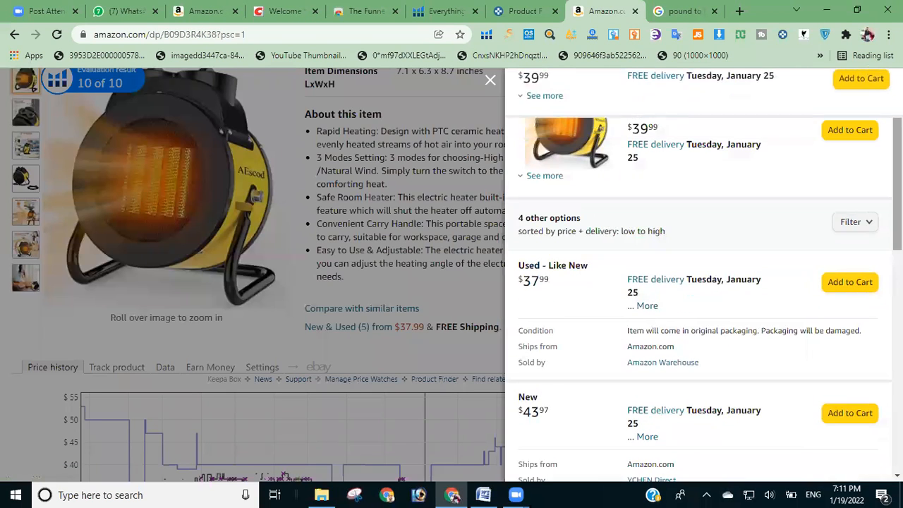
{"action": "left_click", "coordinate": [490, 80]}
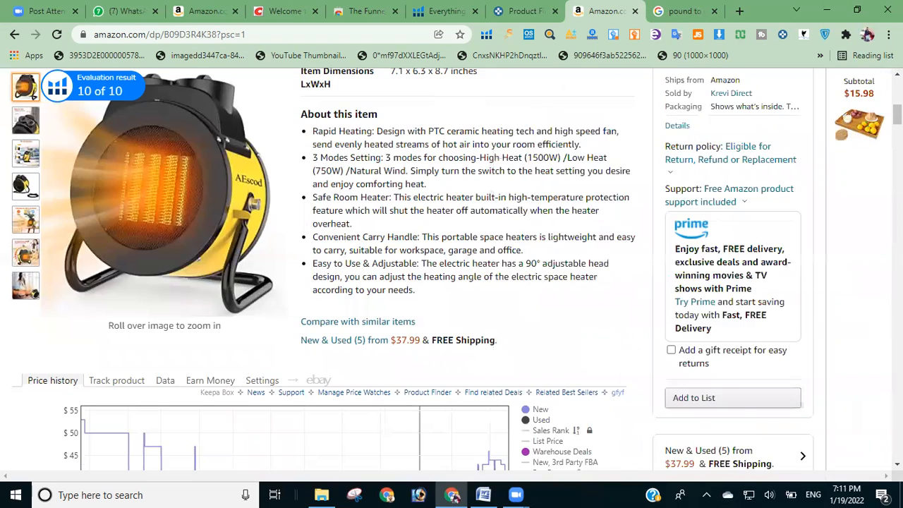
Step: Review the sellers in the heater's new and used offers again, including the main offer's expanded seller details
{"action": "scroll", "coordinate": [524, 75], "scroll_direction": "up", "scroll_amount": 5}
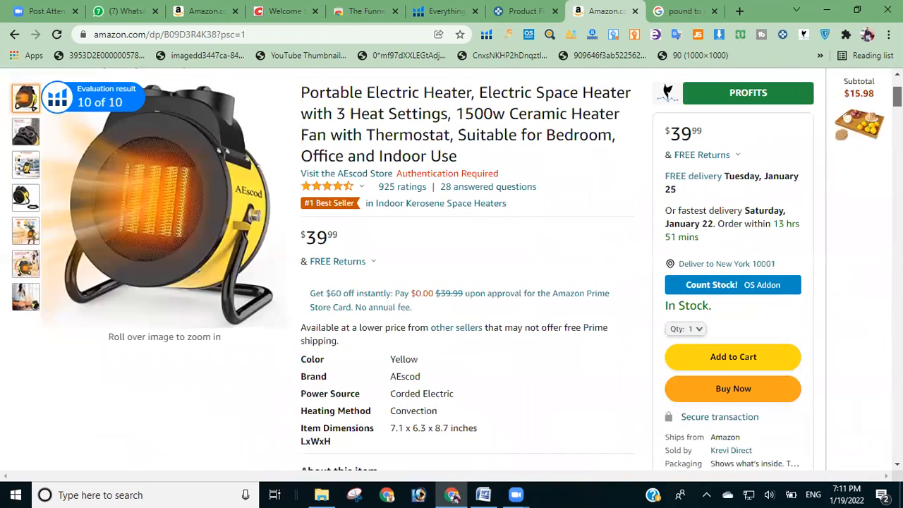
{"action": "scroll", "coordinate": [455, 268], "scroll_direction": "down", "scroll_amount": 3}
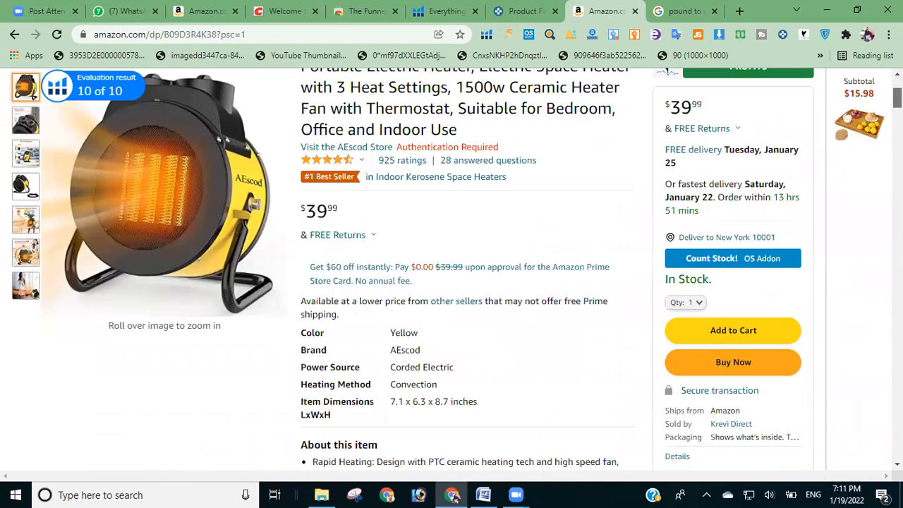
{"action": "scroll", "coordinate": [456, 268], "scroll_direction": "up", "scroll_amount": 3}
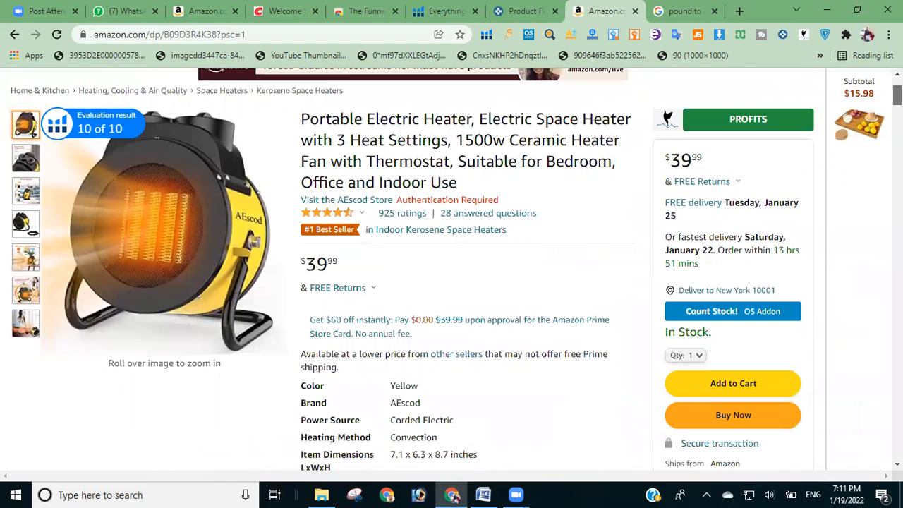
{"action": "scroll", "coordinate": [452, 268], "scroll_direction": "down", "scroll_amount": 8}
{"action": "scroll", "coordinate": [451, 109], "scroll_direction": "up", "scroll_amount": 2}
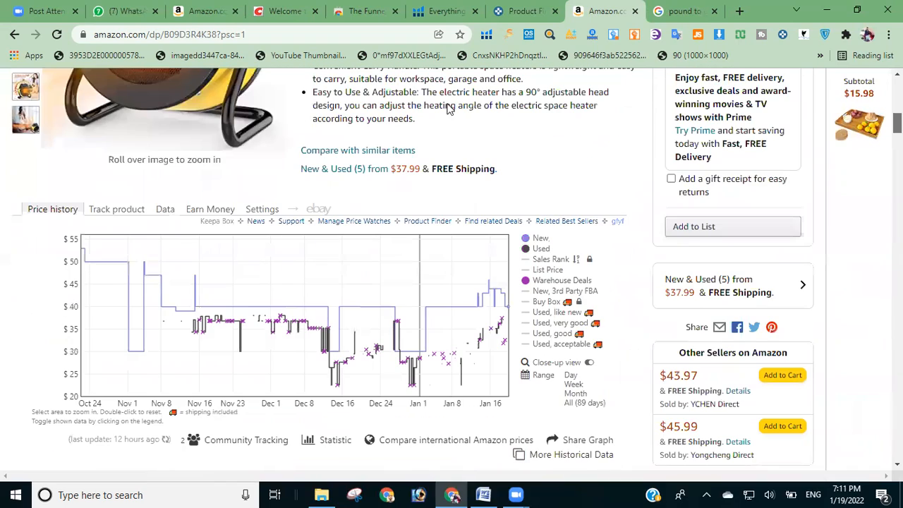
{"action": "left_click", "coordinate": [373, 167]}
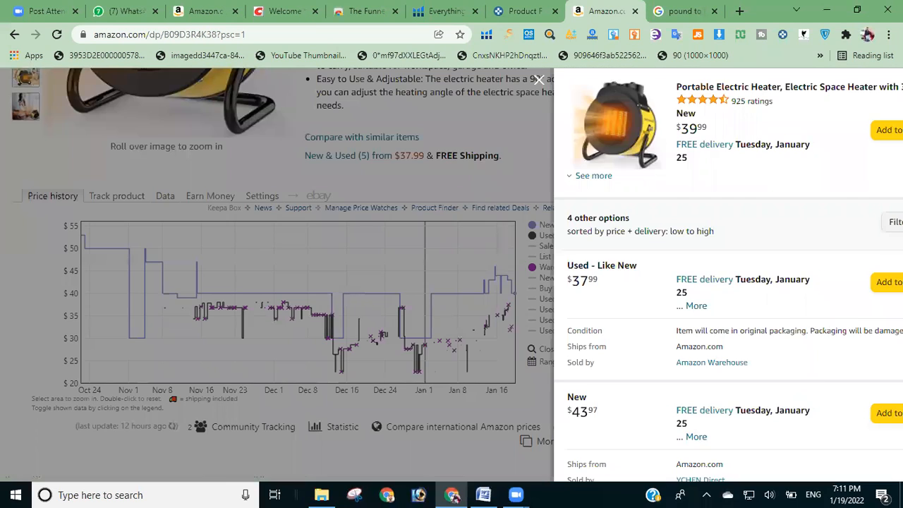
{"action": "scroll", "coordinate": [670, 303], "scroll_direction": "down", "scroll_amount": 2}
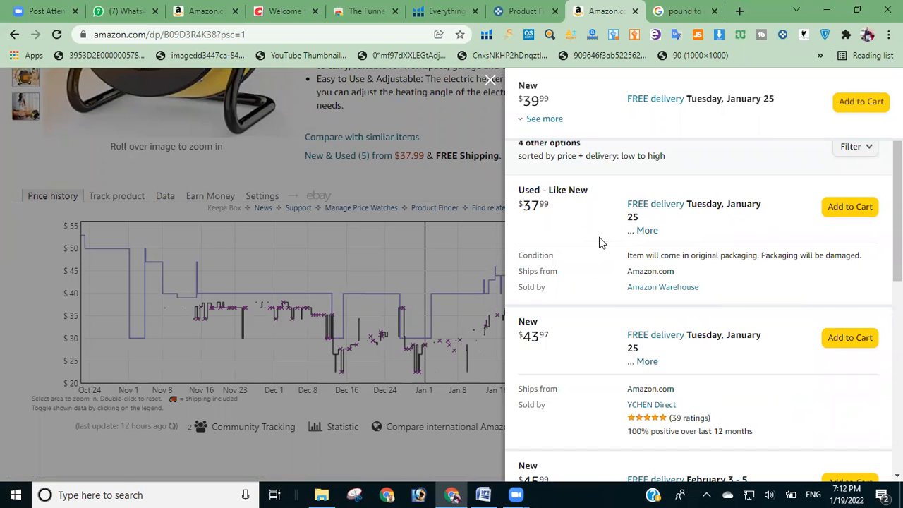
{"action": "scroll", "coordinate": [762, 270], "scroll_direction": "down", "scroll_amount": 2}
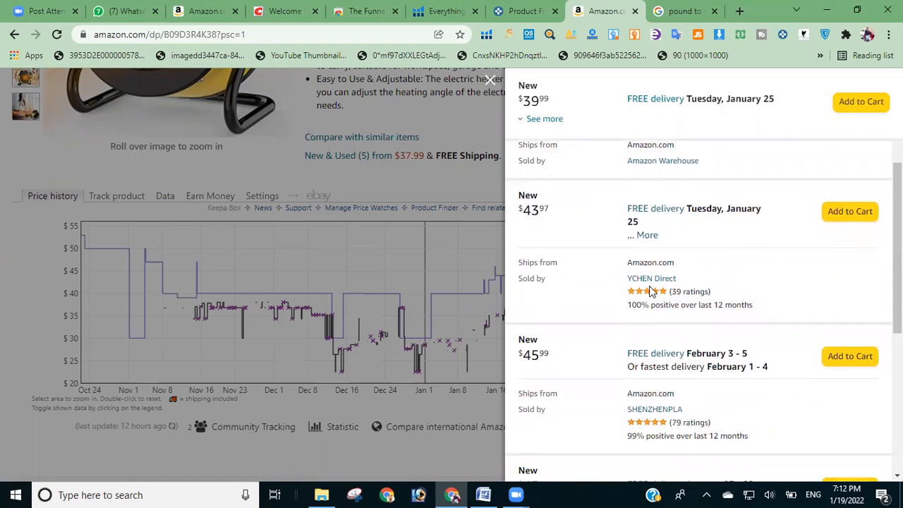
{"action": "scroll", "coordinate": [650, 291], "scroll_direction": "down", "scroll_amount": 3}
{"action": "left_click_drag", "start_coordinate": [899, 326], "coordinate": [547, 177]}
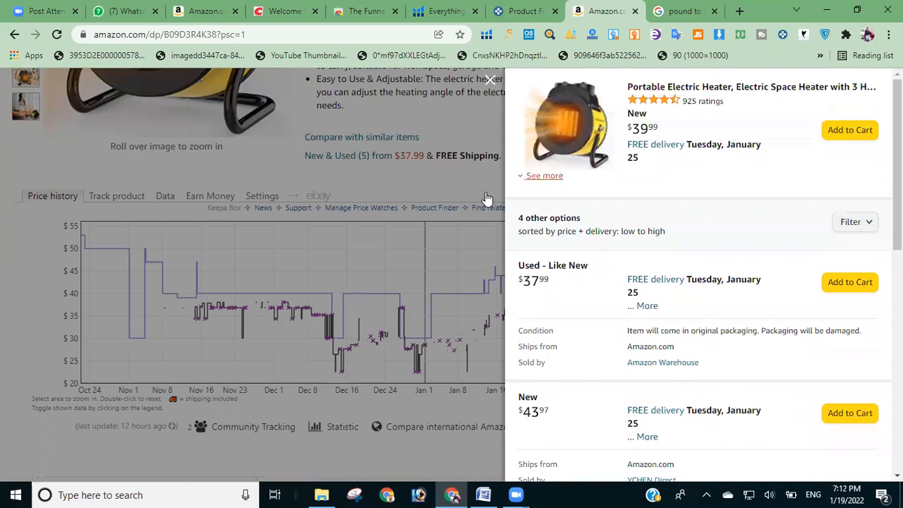
{"action": "left_click", "coordinate": [531, 175]}
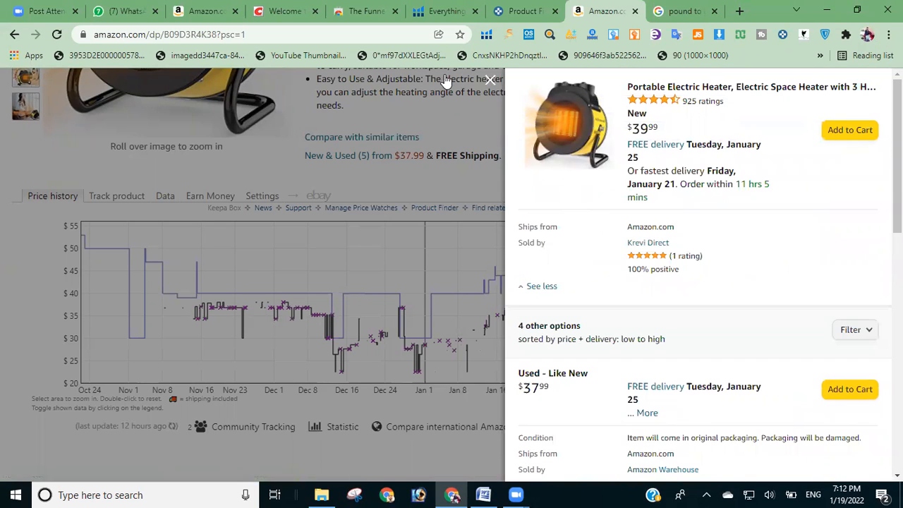
{"action": "left_click", "coordinate": [490, 80]}
Step: View the heater's price statistics below the Keepa price history graph
{"action": "mouse_move", "coordinate": [897, 123]}
{"action": "left_mouse_down"}
{"action": "mouse_move", "coordinate": [897, 229]}
{"action": "mouse_move", "coordinate": [897, 129]}
{"action": "left_mouse_up"}
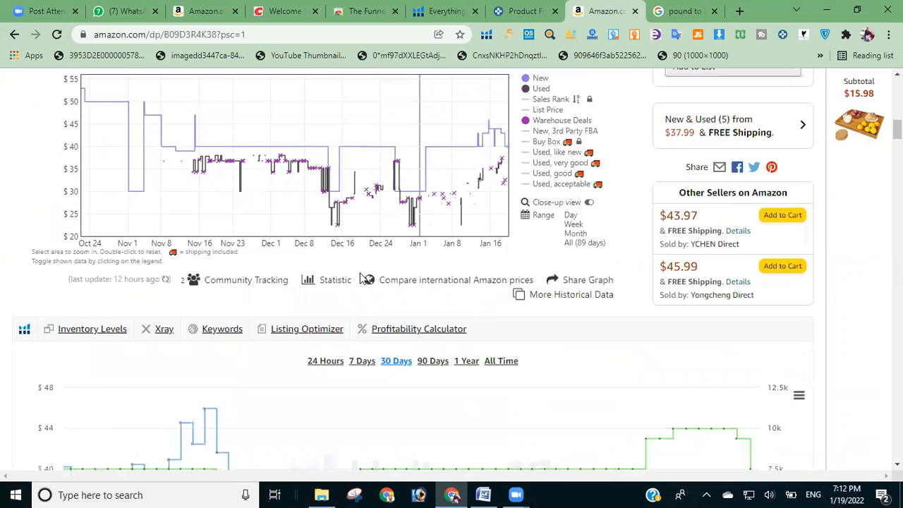
{"action": "mouse_move", "coordinate": [336, 288]}
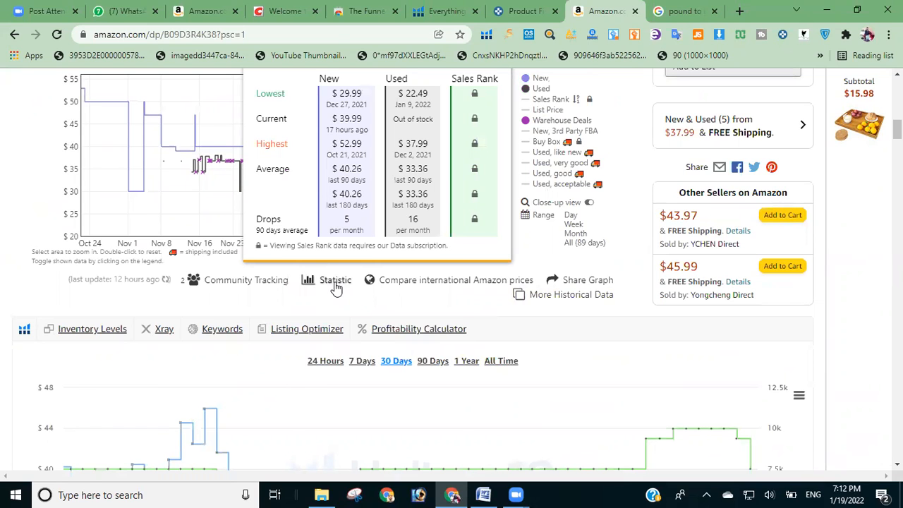
{"action": "left_click_drag", "start_coordinate": [897, 130], "coordinate": [897, 119]}
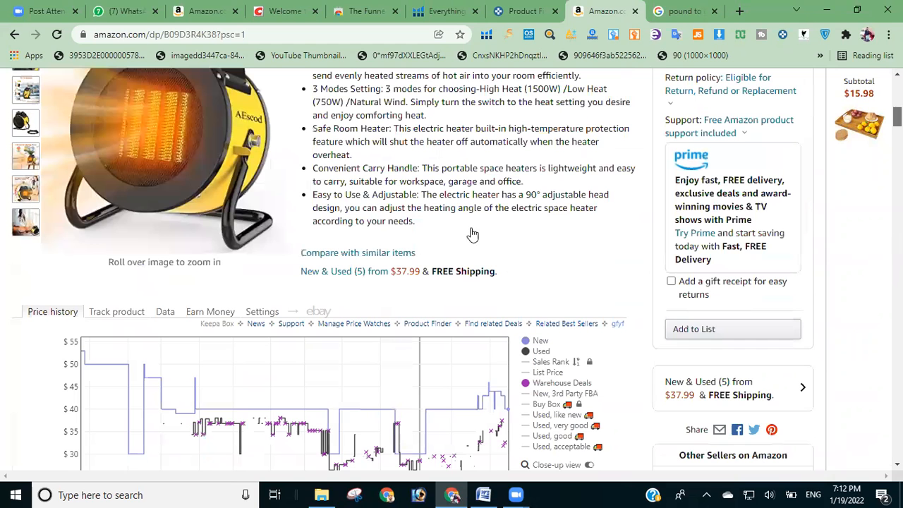
Step: Show Keepa's product data for the heater and examine its sales rank averages, rank drops and Amazon out-of-stock share
{"action": "left_click", "coordinate": [165, 311]}
{"action": "left_click_drag", "start_coordinate": [897, 118], "coordinate": [897, 123]}
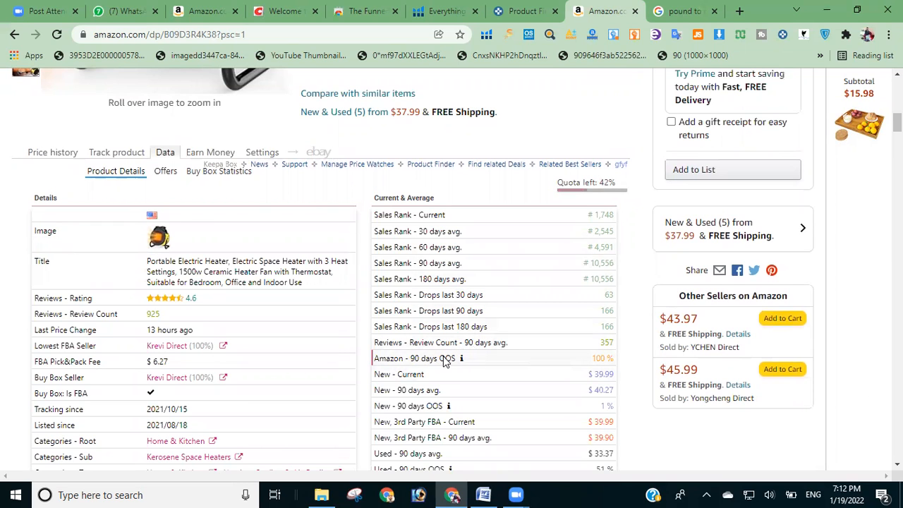
{"action": "scroll", "coordinate": [325, 268], "scroll_direction": "up", "scroll_amount": 4}
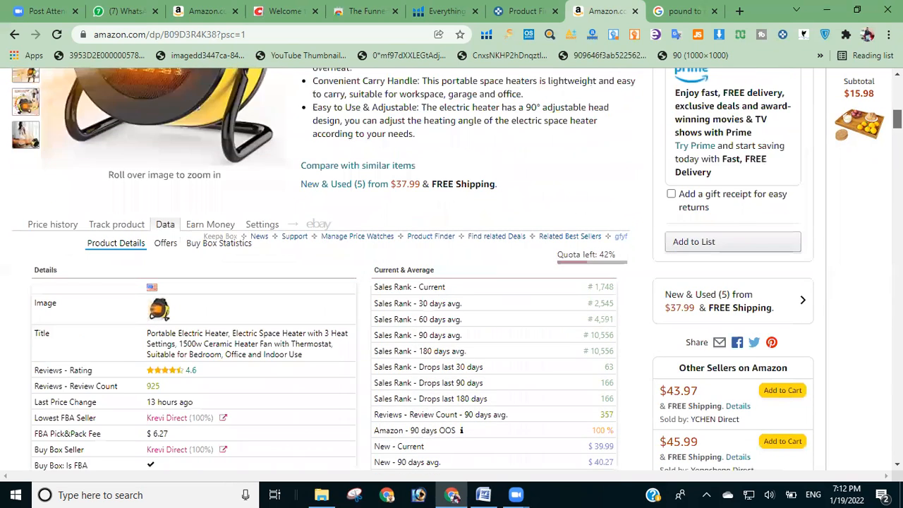
{"action": "scroll", "coordinate": [705, 235], "scroll_direction": "up", "scroll_amount": 2}
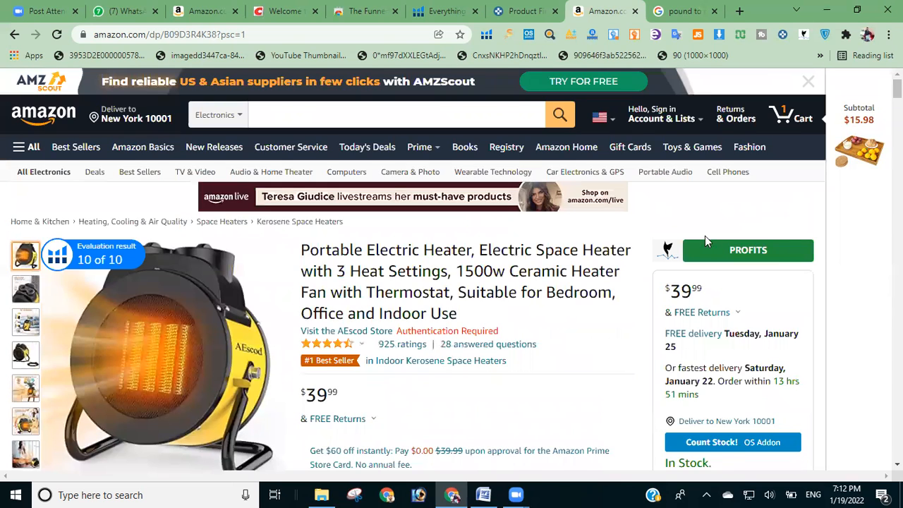